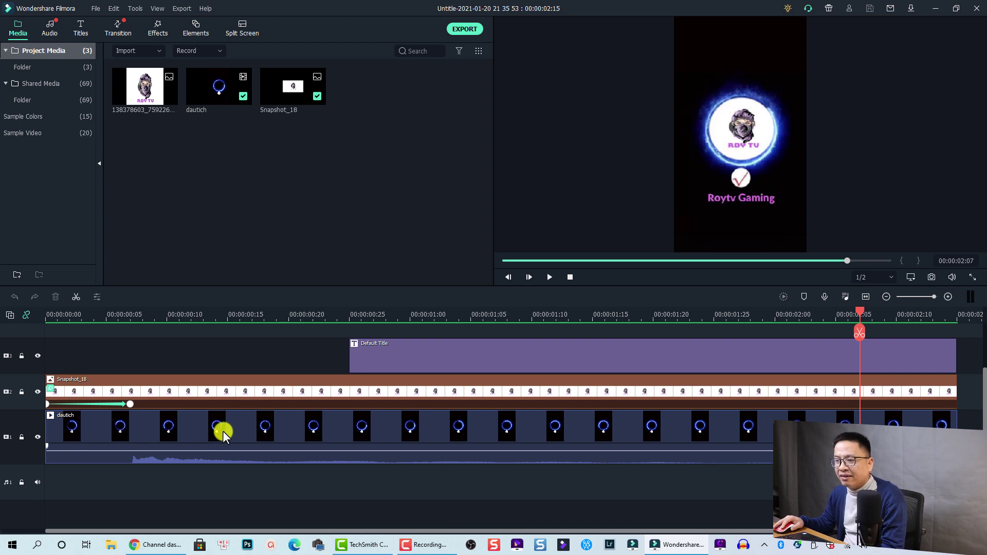
Step: Examine how the dautich ring, Snapshot_18 logo and Default Title layers combine by toggling the upper tracks' visibility and previewing the title's start
click(223, 430)
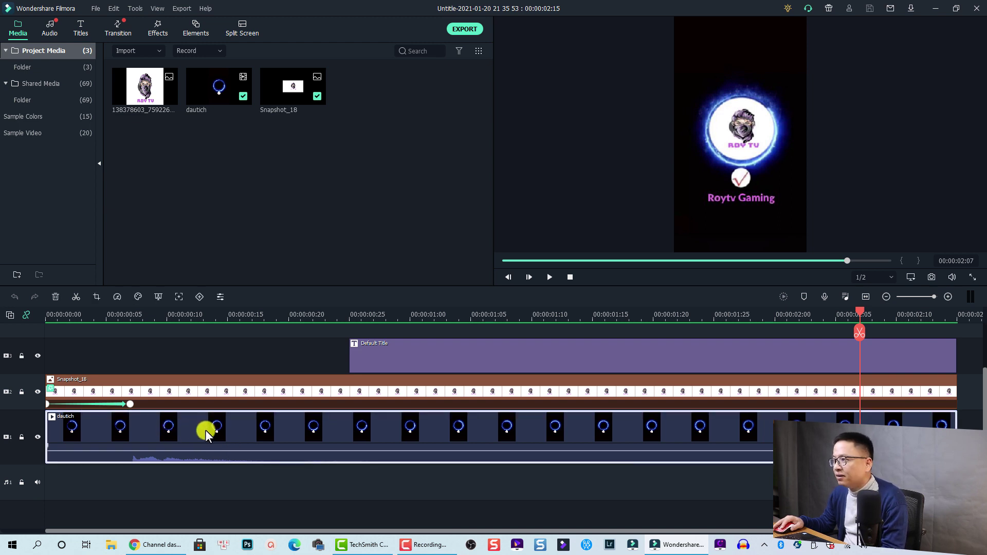
click(37, 392)
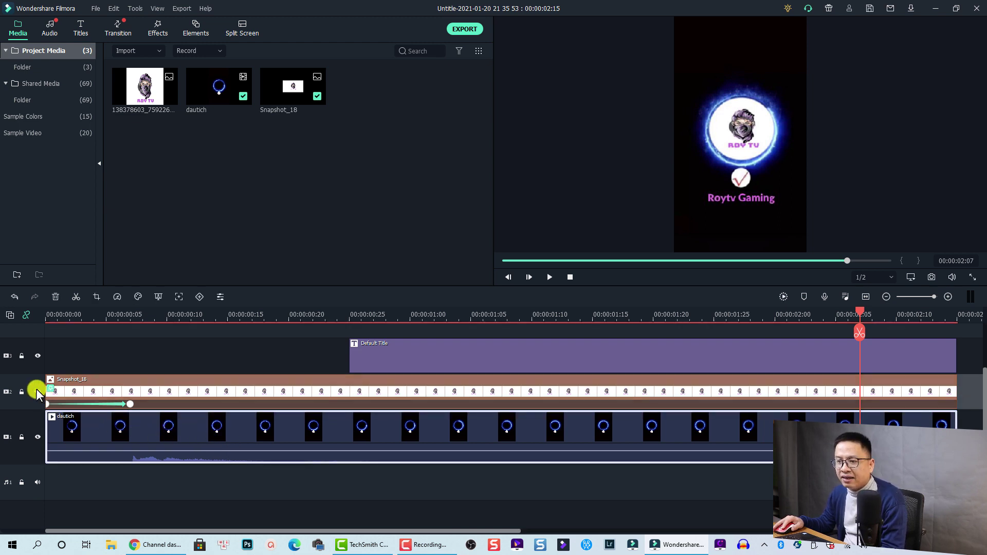
click(37, 356)
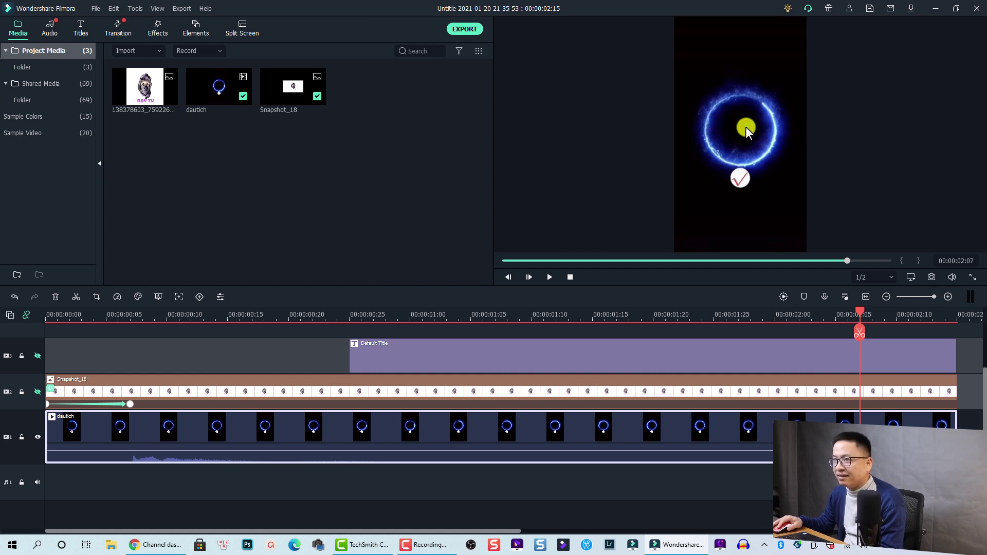
click(37, 392)
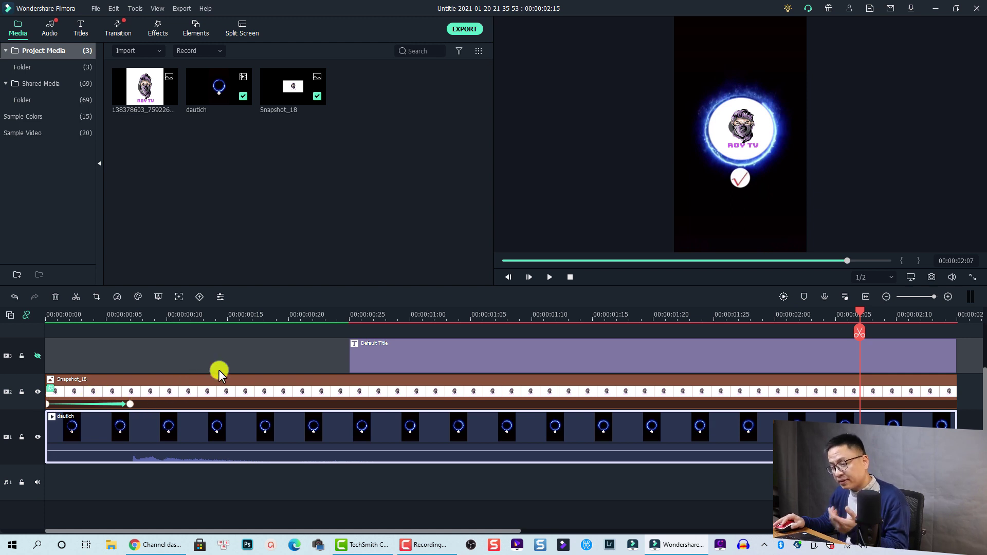
click(337, 311)
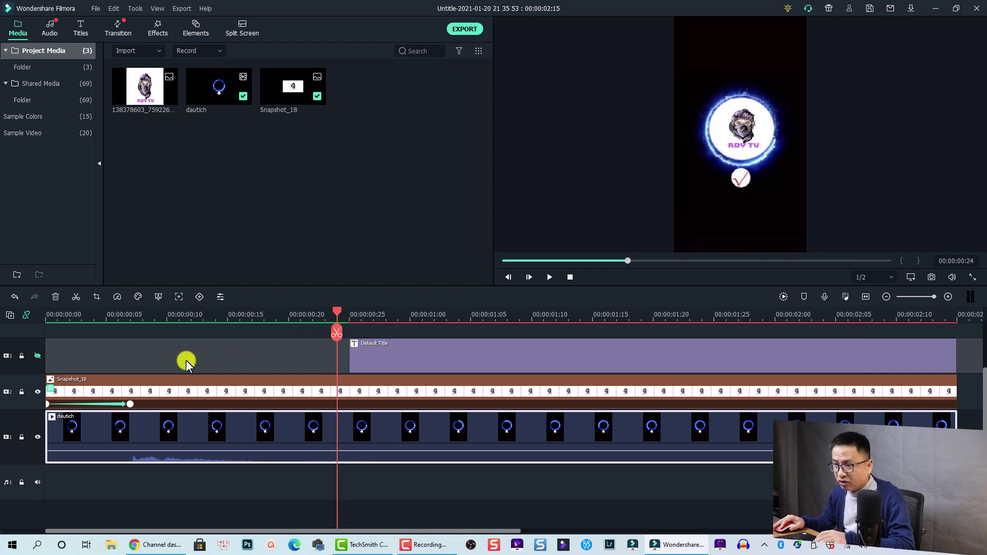
click(37, 355)
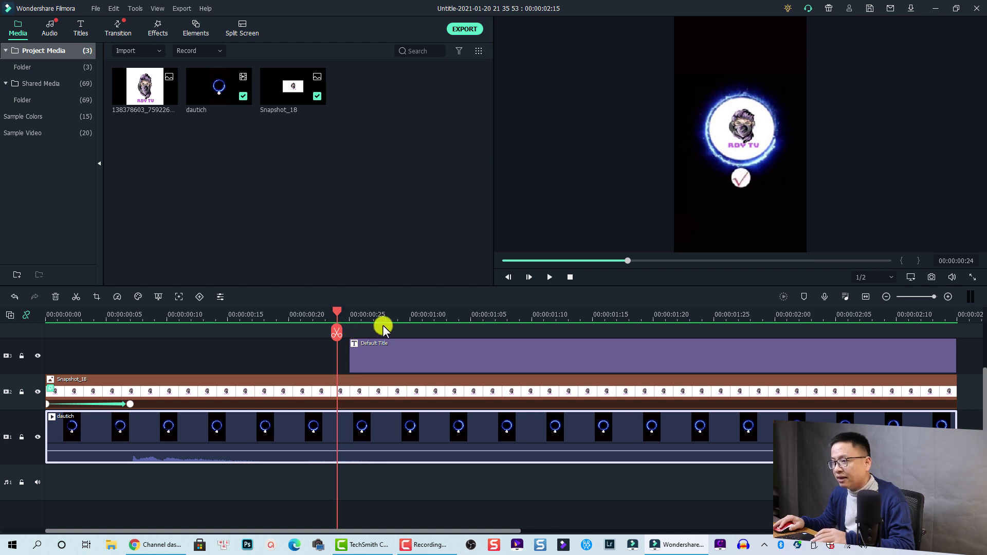
click(396, 317)
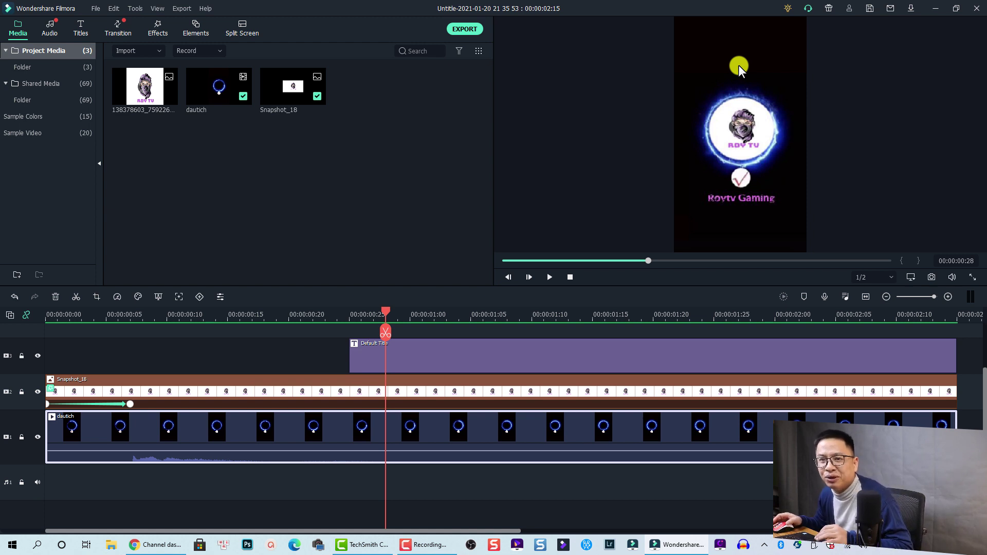
Step: Clear the timeline by deleting every clip on all tracks
click(310, 353)
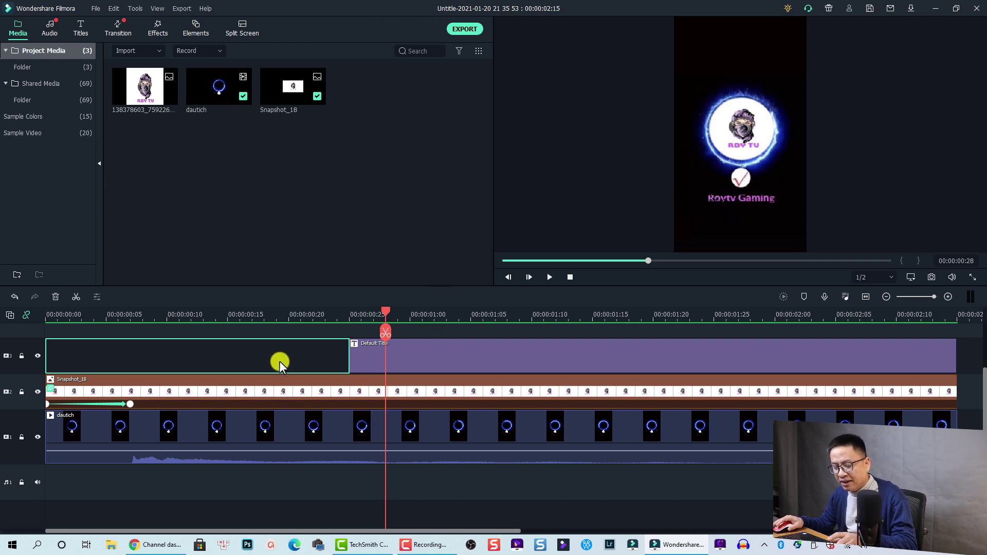
key(ctrl+a)
key(Delete)
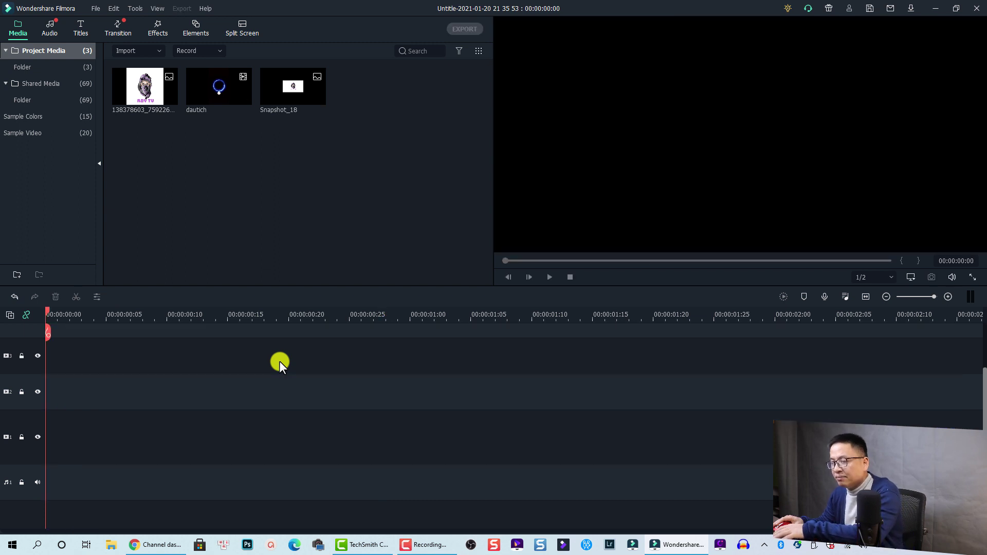
Step: Set the project's aspect ratio to 9:16 (Portrait) in the project settings
click(201, 100)
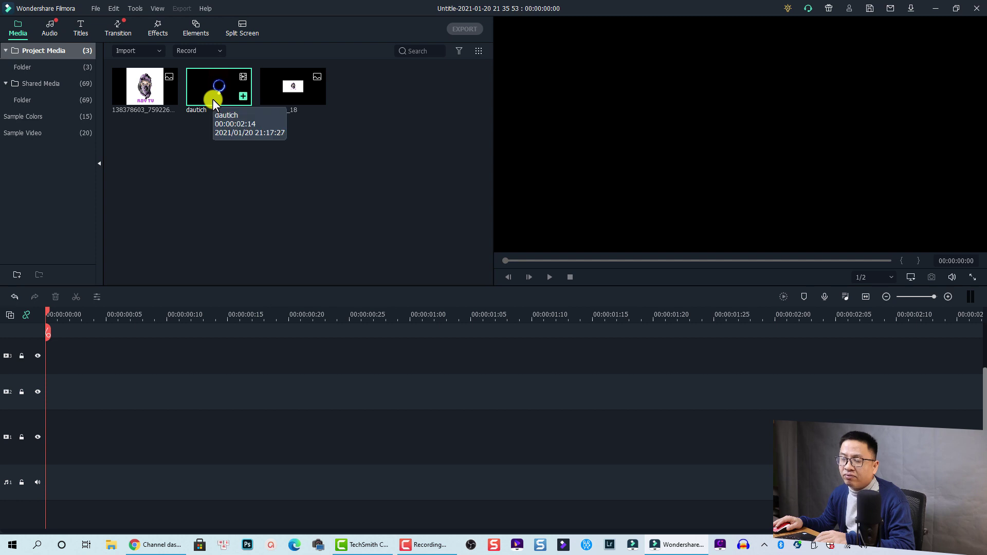
click(96, 8)
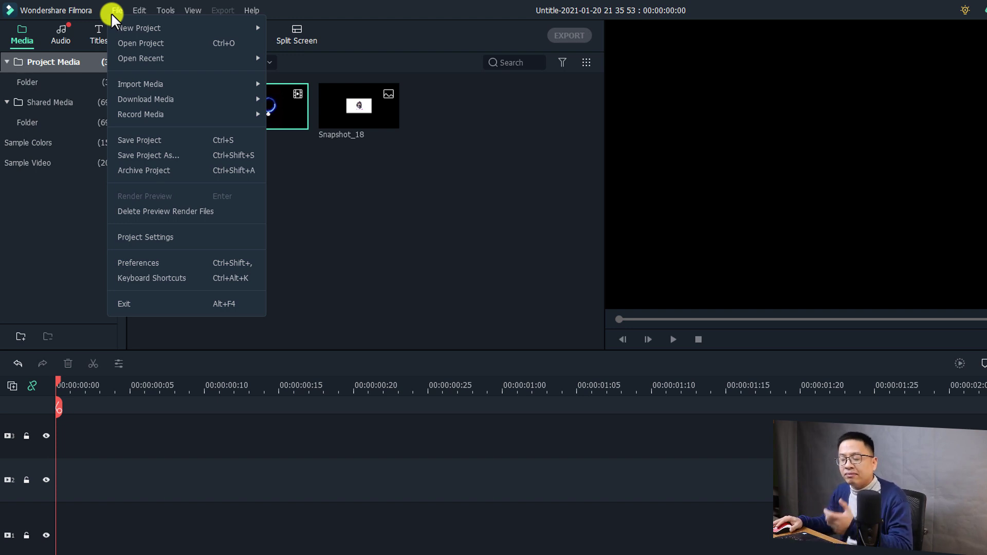
click(132, 238)
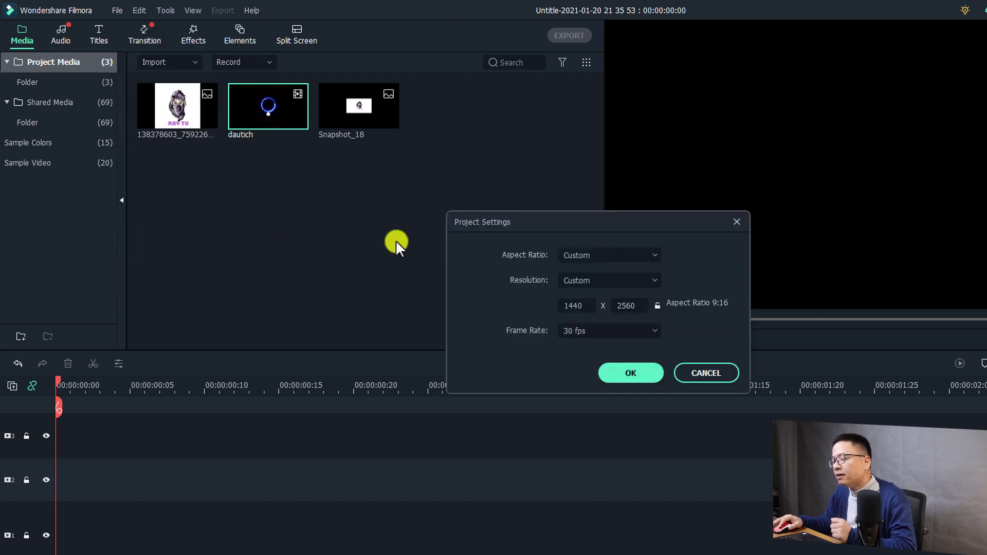
click(613, 254)
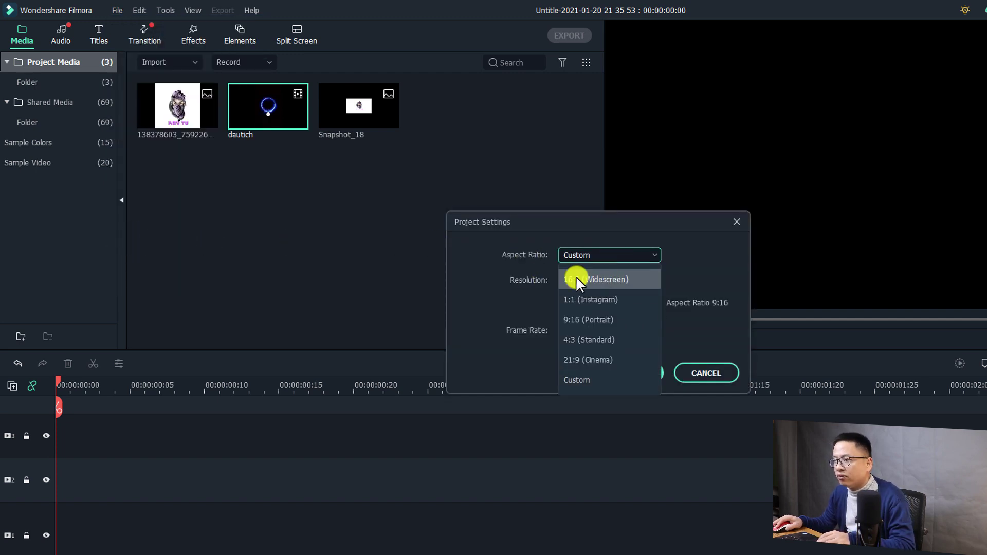
click(588, 317)
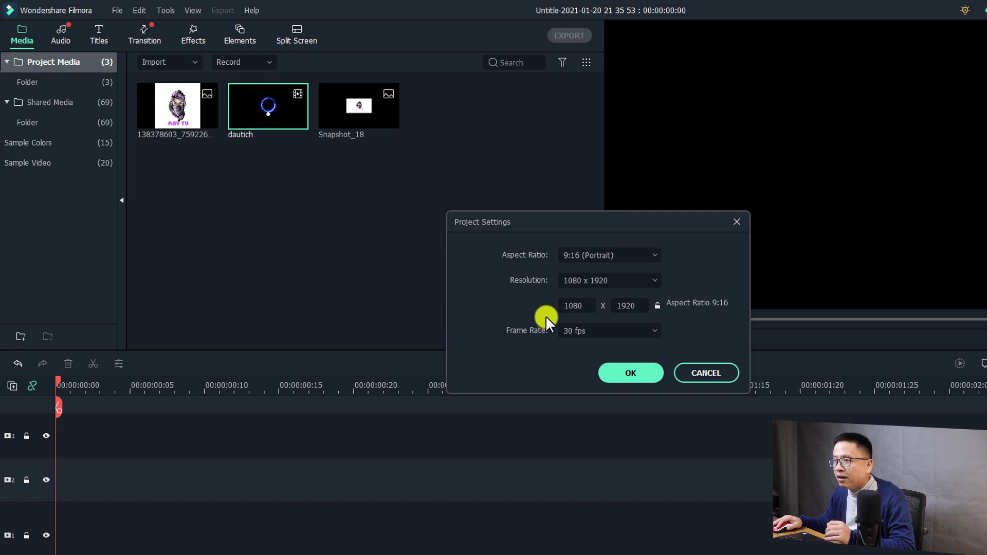
Step: Give the project a custom resolution of 1440 x 2560 and apply the project settings
click(588, 279)
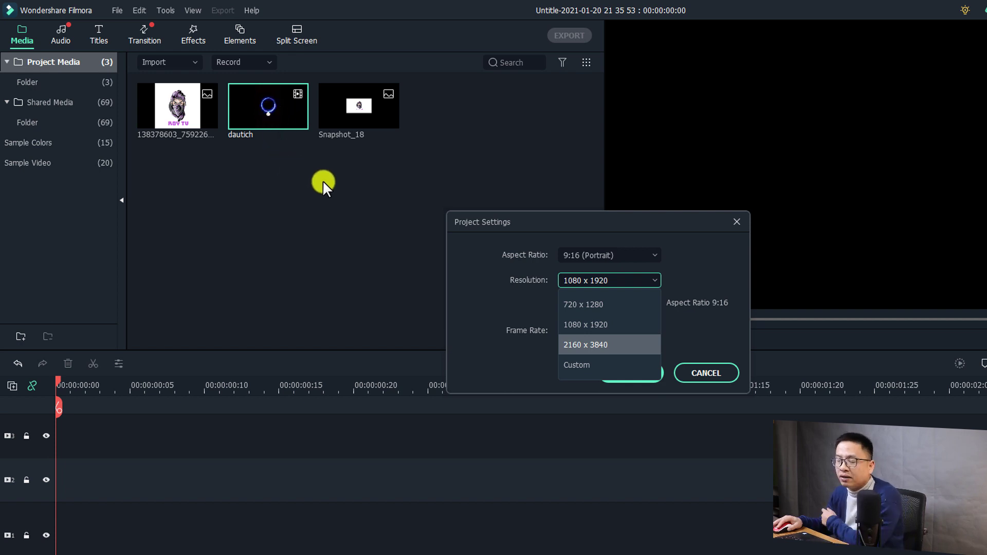
click(587, 364)
double_click(580, 310)
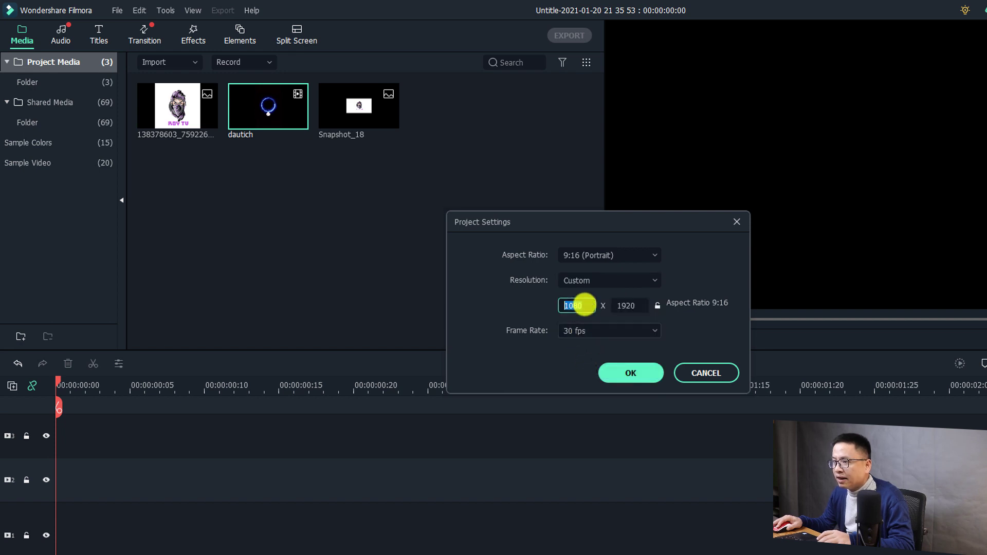
text(1440)
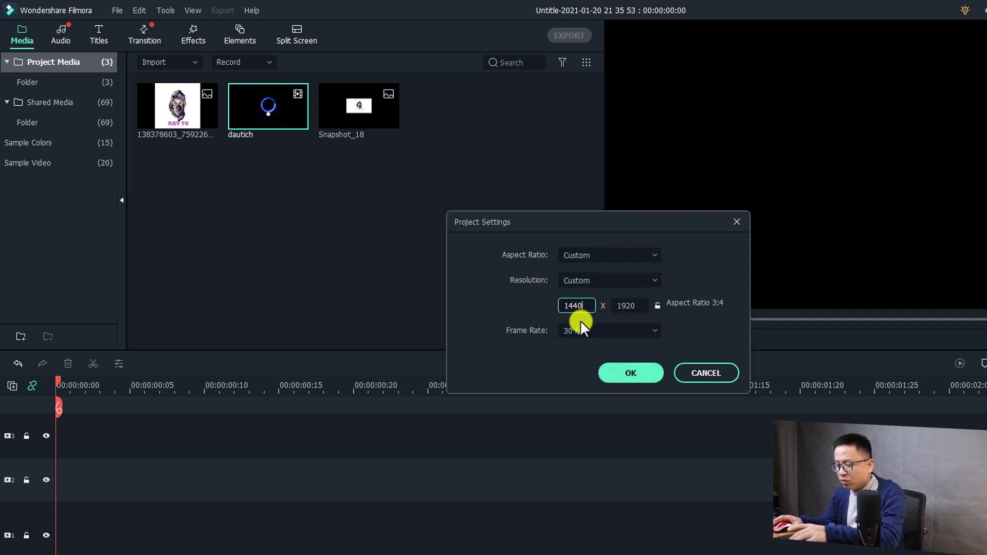
double_click(631, 314)
text(1)
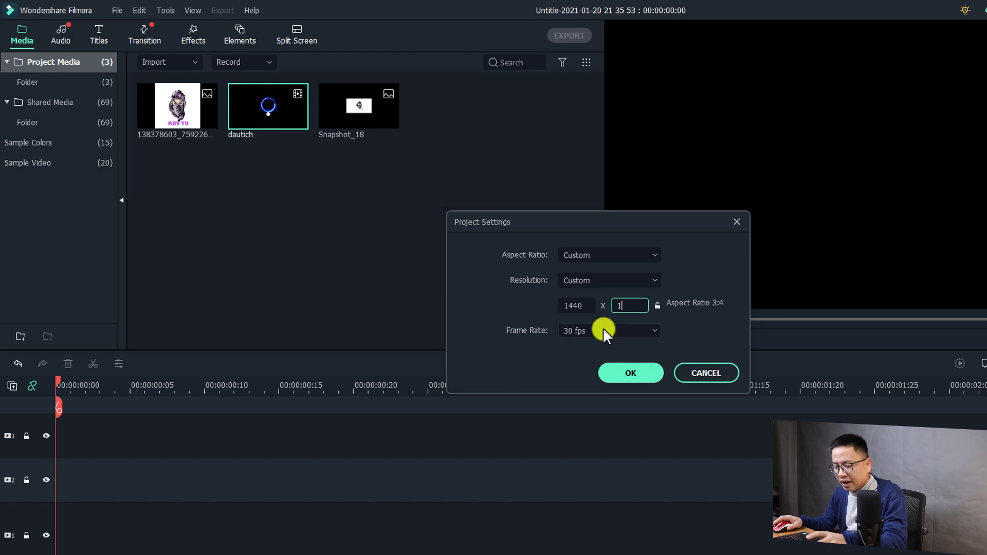
text(560)
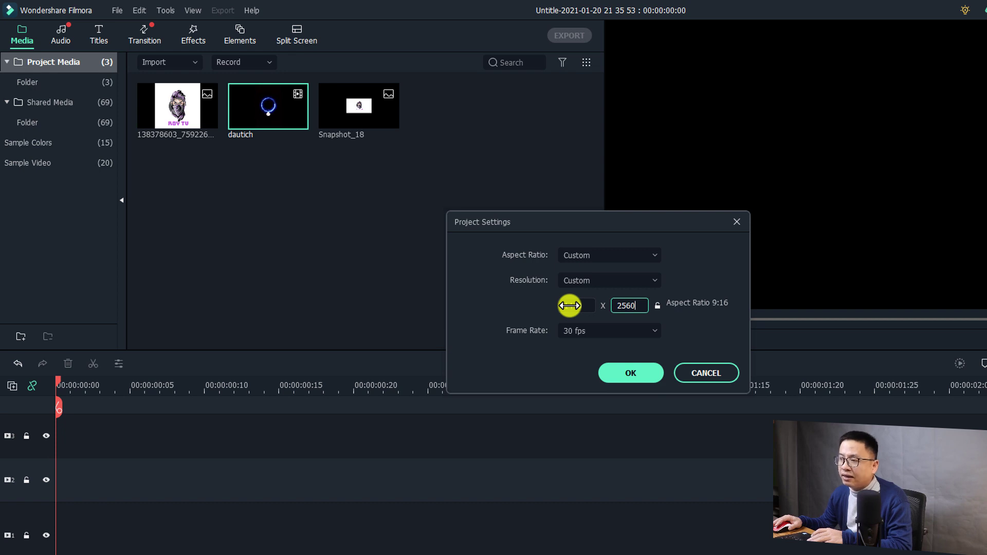
click(612, 374)
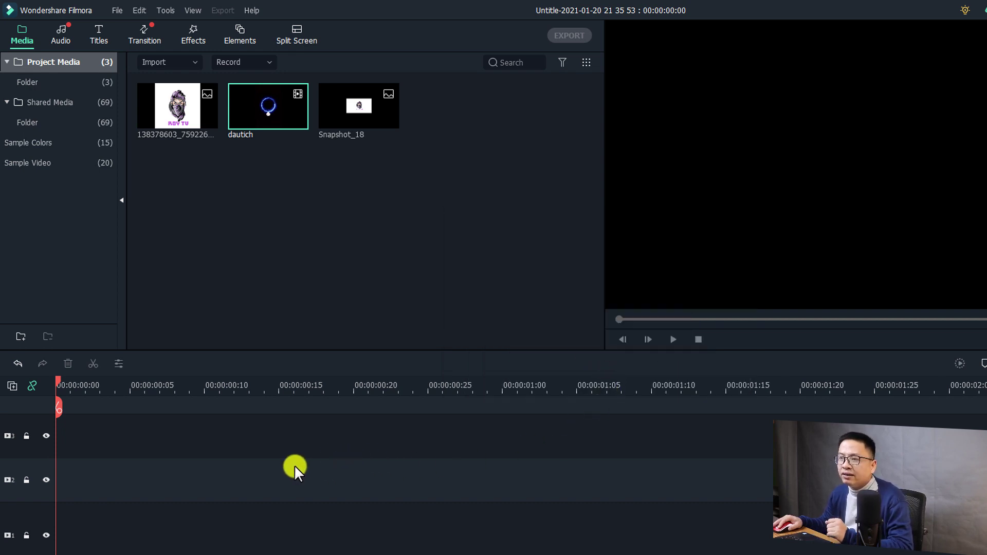
Step: Place the dautich clip at the start of video track 1, preview it, and set the playhead to 00:00:00:07
mouse_move(258, 121)
mouse_down()
mouse_move(229, 224)
mouse_move(135, 454)
mouse_move(44, 539)
mouse_up()
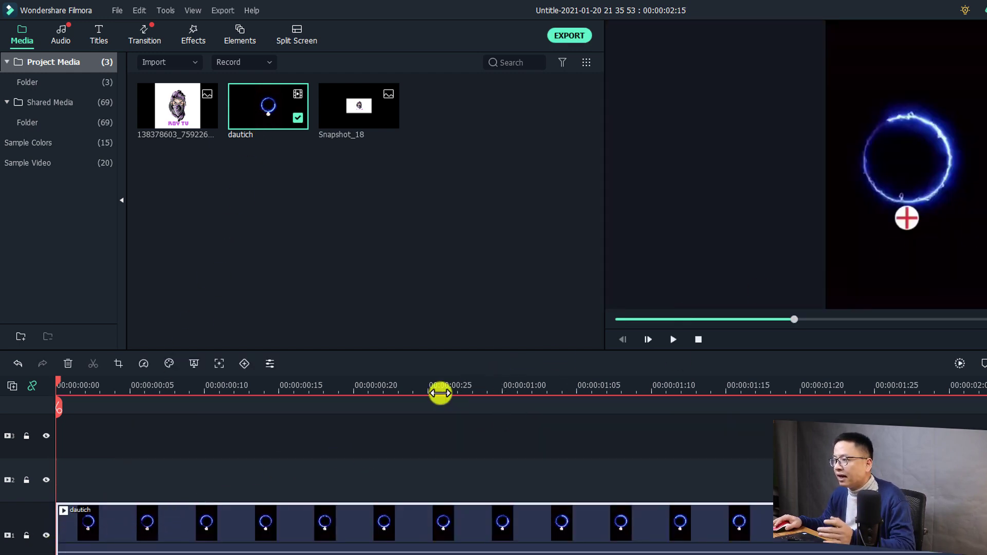
click(193, 456)
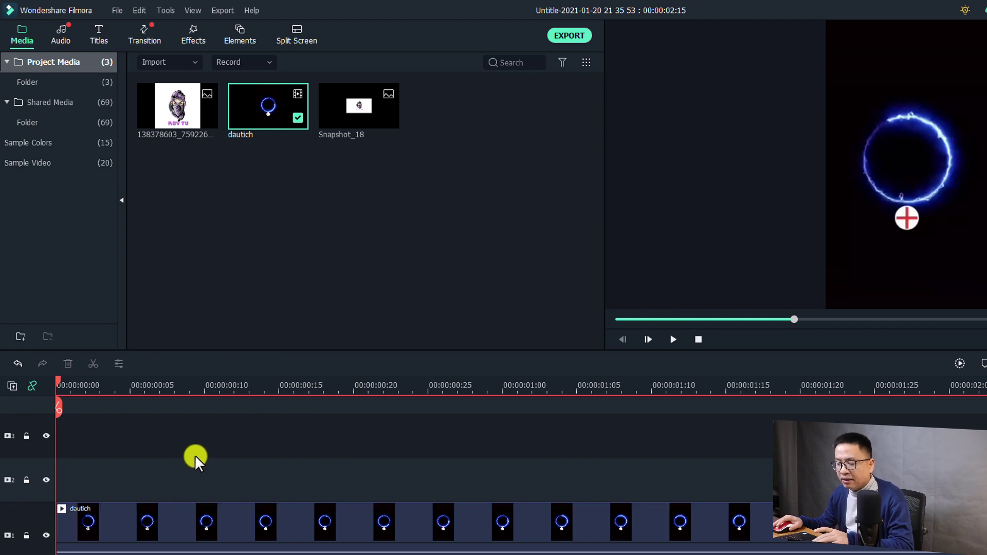
key(space)
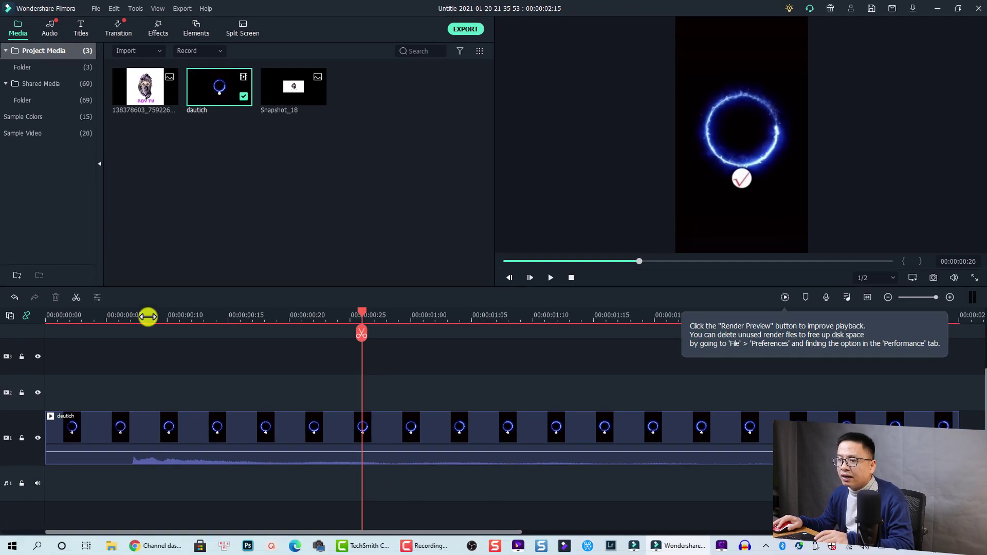
click(130, 316)
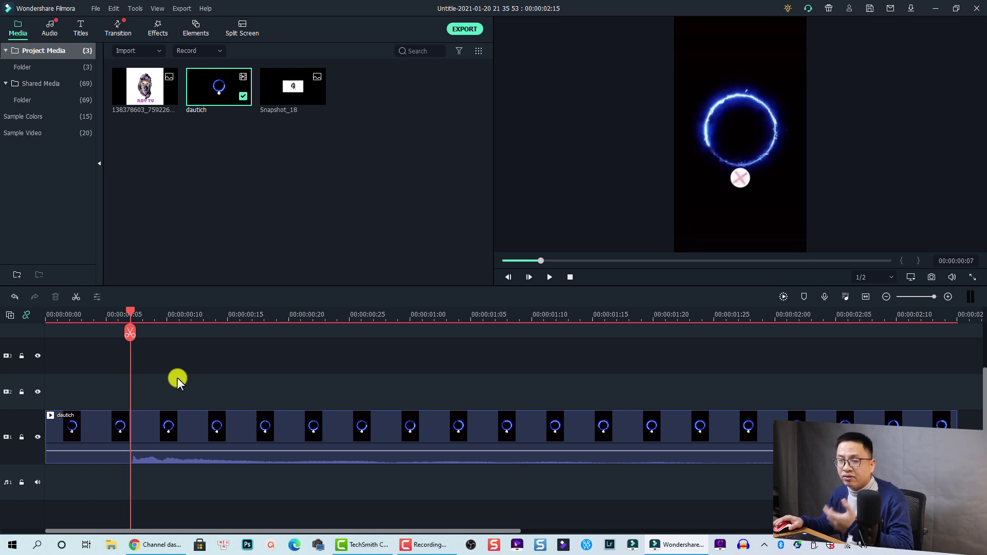
Step: Import the photo IMG_9891 from the Data (E:) drive into the project media
click(111, 547)
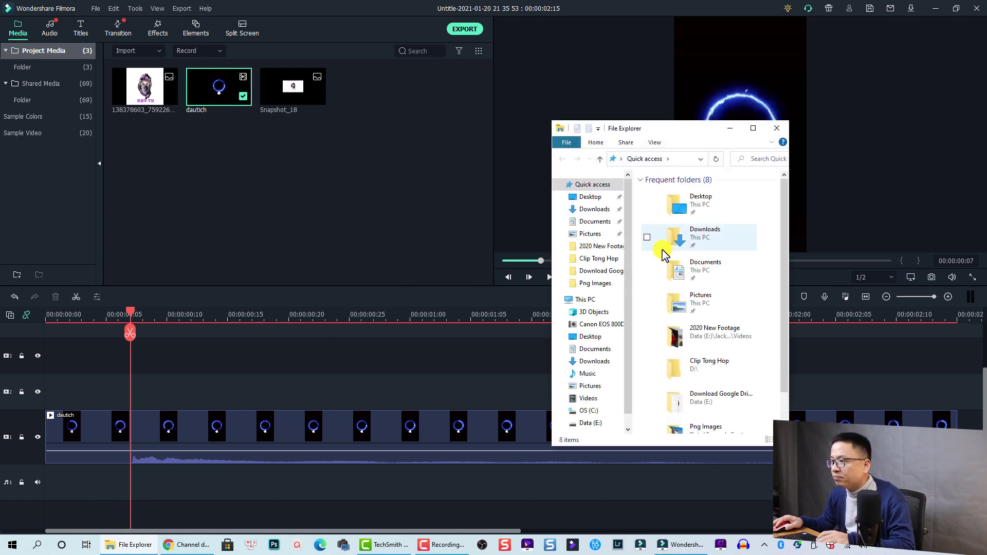
click(589, 422)
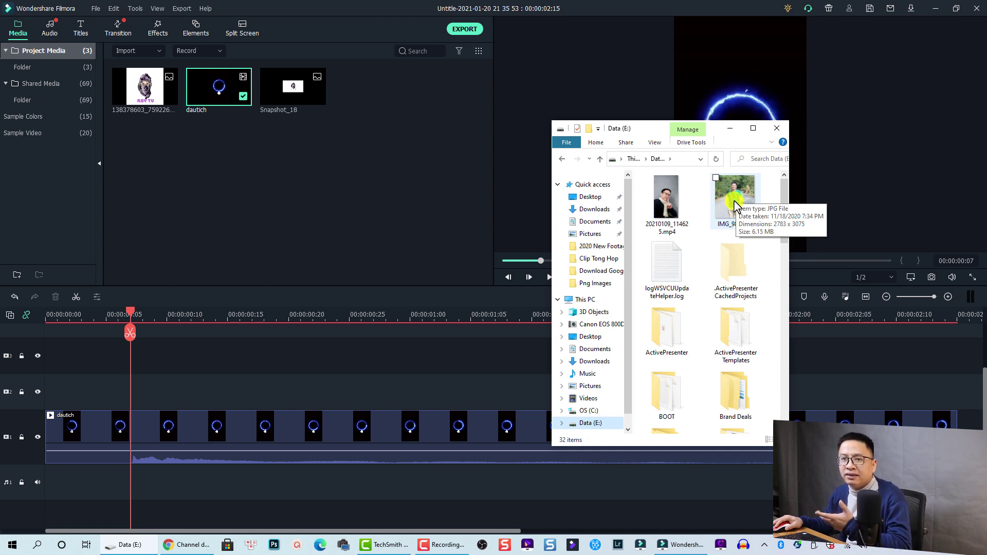
drag(734, 205, 344, 177)
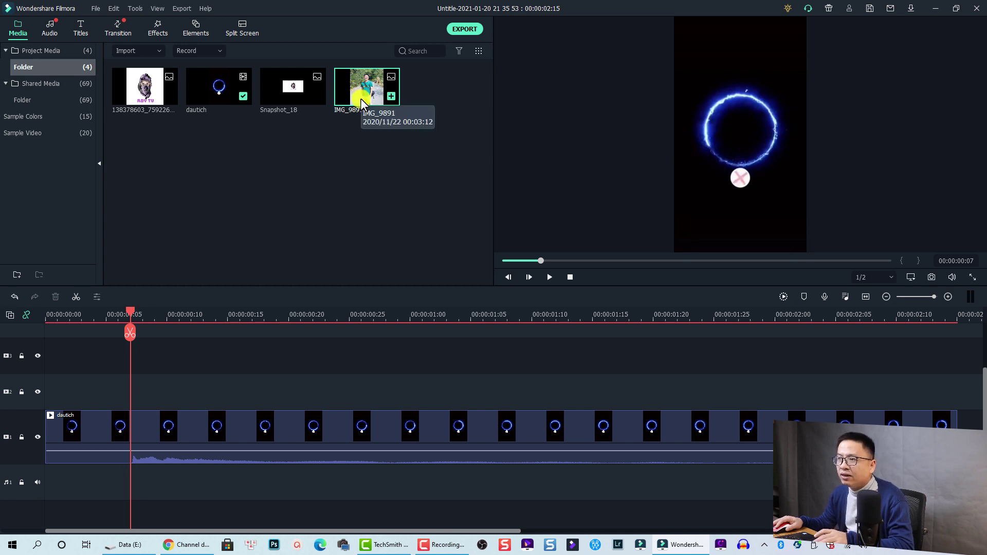
Step: Place IMG_9891 at the start of video track 2 and extend it to the end of the dautich clip
drag(359, 99, 222, 407)
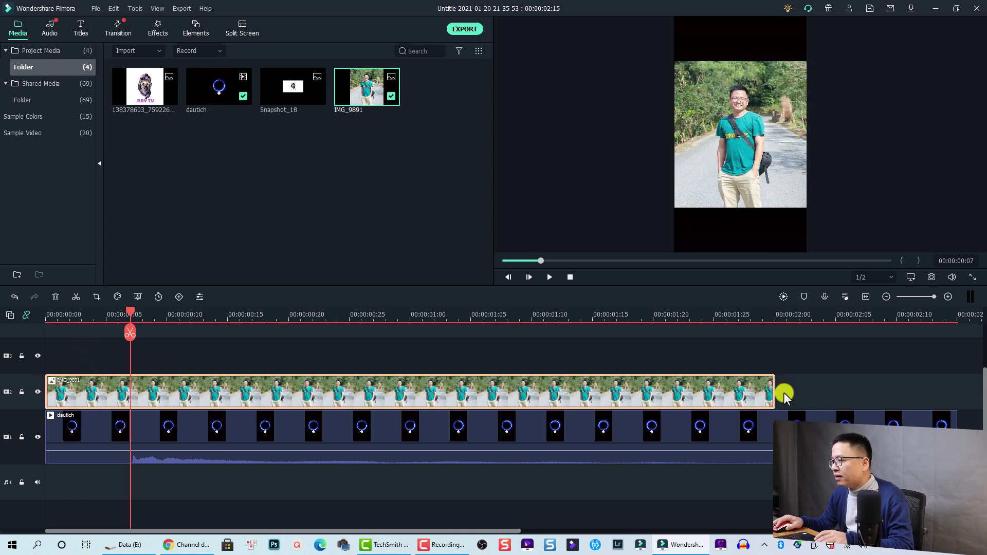
drag(775, 391, 951, 396)
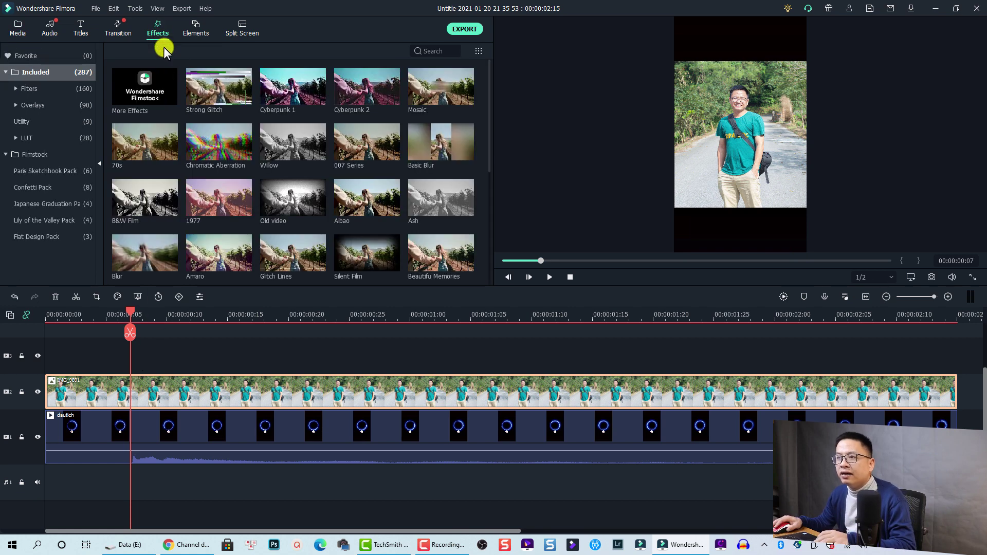
Step: Apply the Image Mask utility effect to the IMG_9891 photo clip
click(26, 121)
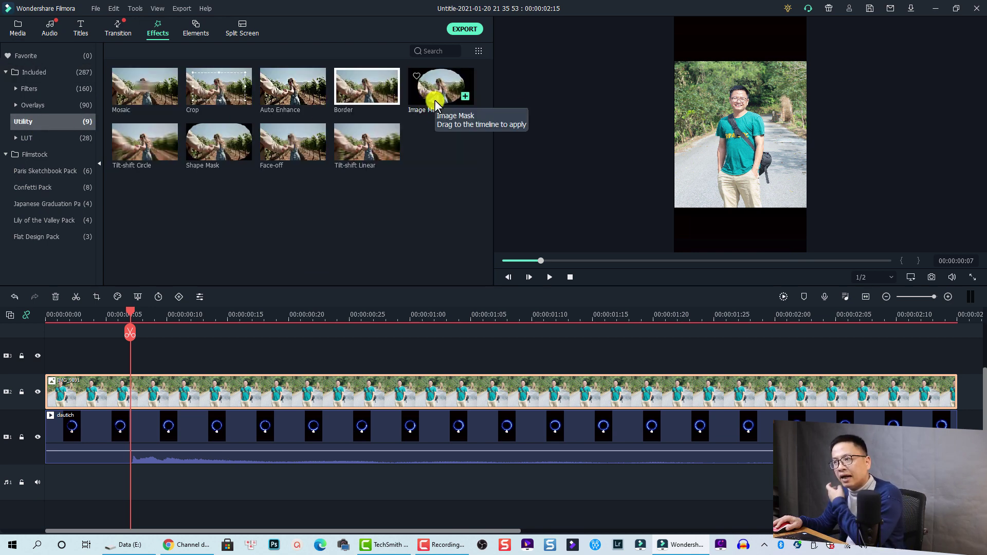
drag(434, 100, 173, 383)
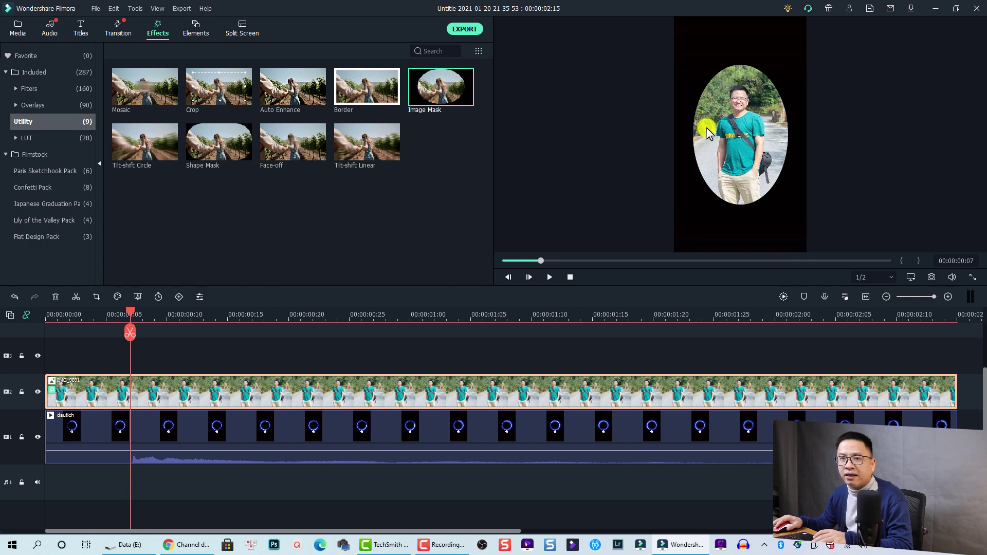
Step: Open the photo clip's Image Mask settings and reduce the circular mask to height 54 and width 81
double_click(90, 390)
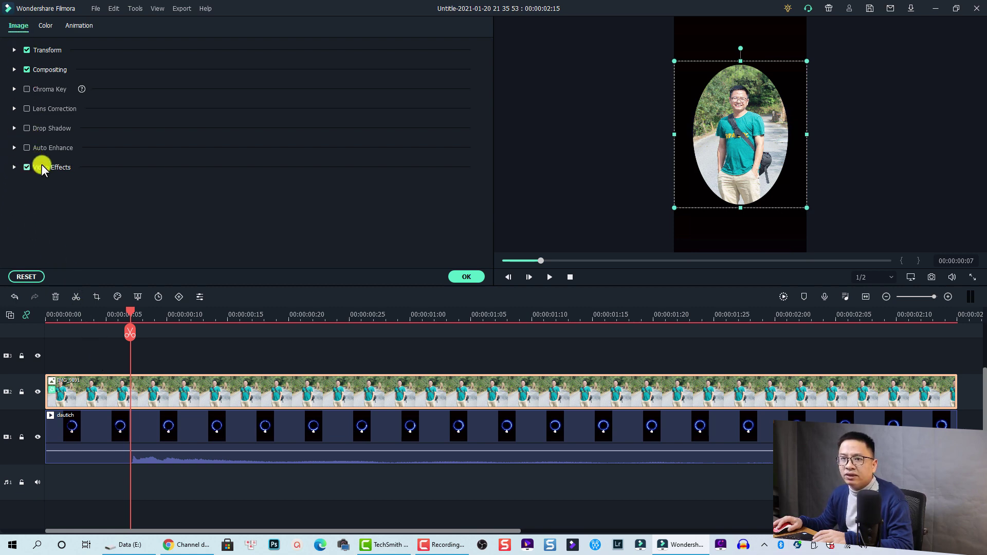
click(12, 167)
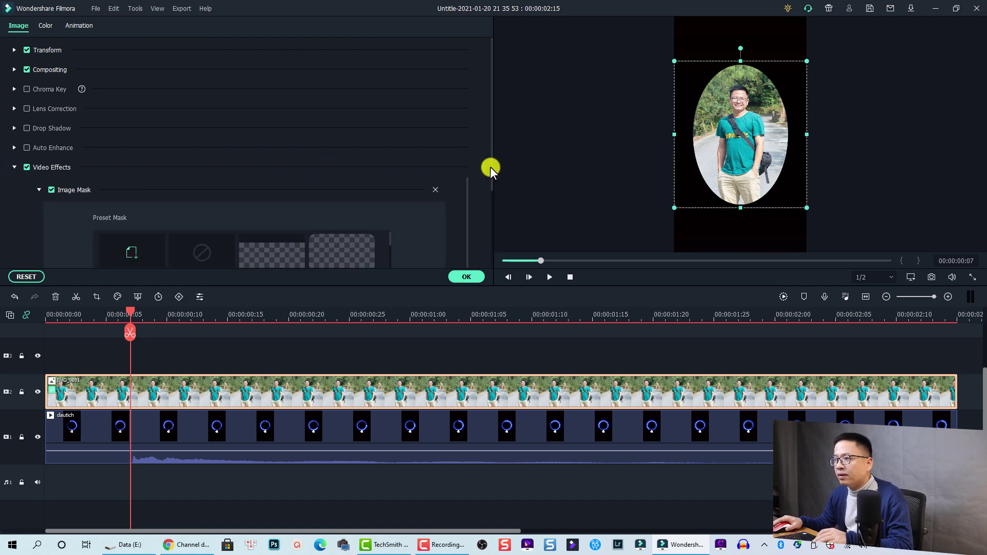
scroll(486, 171, down, 2)
scroll(478, 175, down, 1)
drag(388, 127, 378, 185)
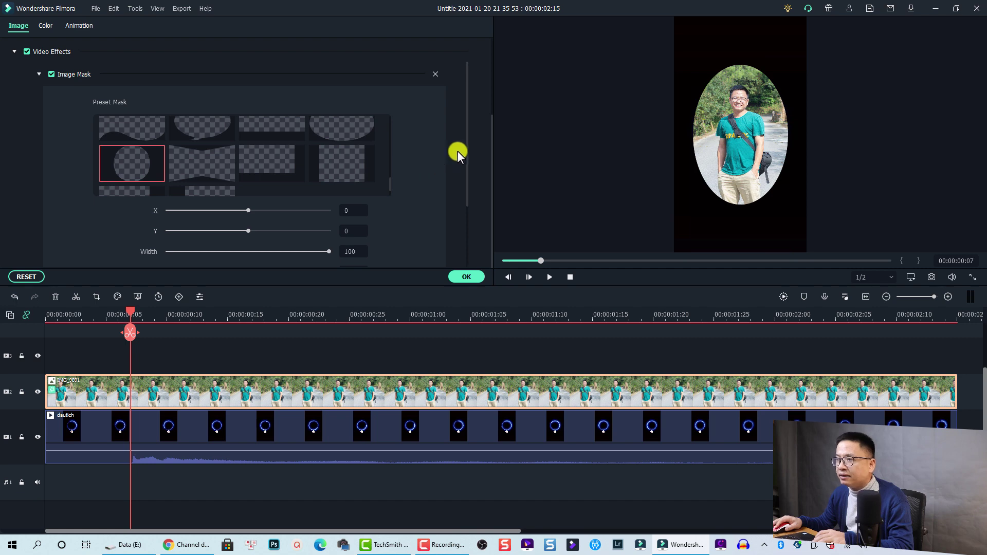
drag(467, 148, 464, 194)
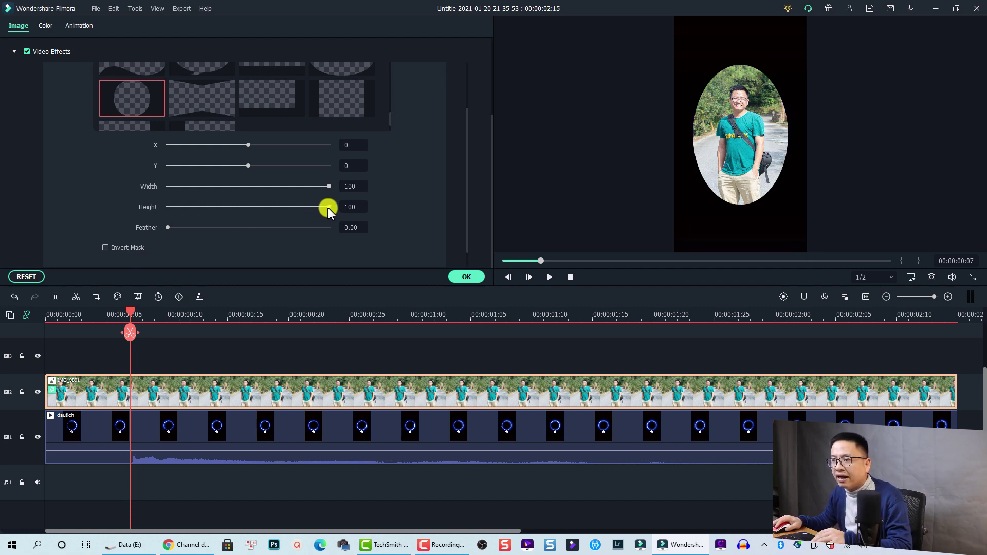
drag(328, 205, 272, 214)
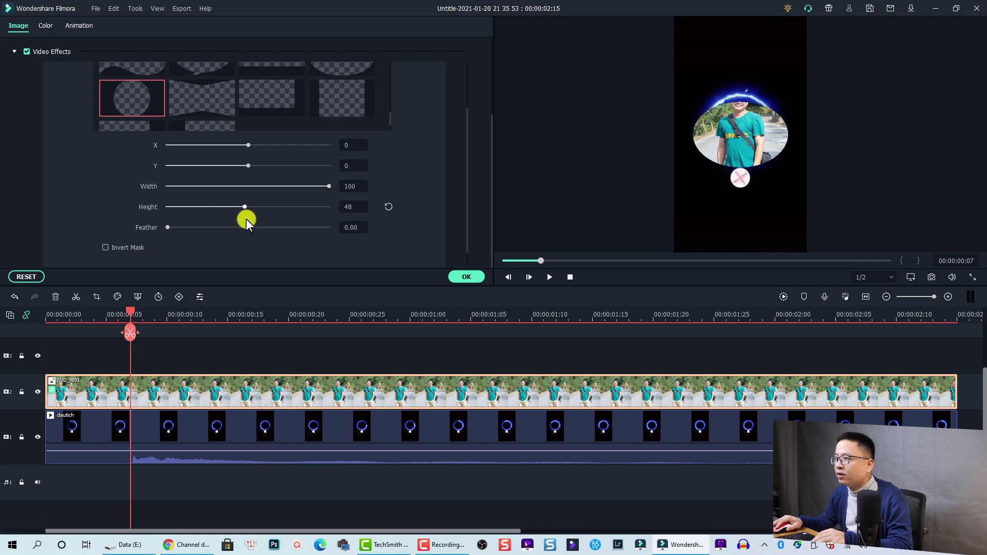
drag(249, 218, 256, 219)
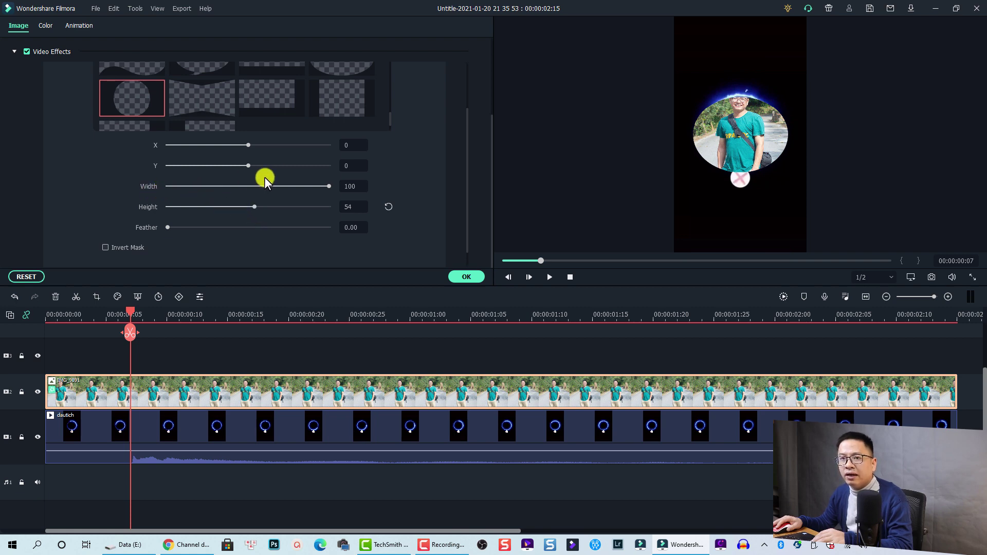
drag(327, 186, 298, 186)
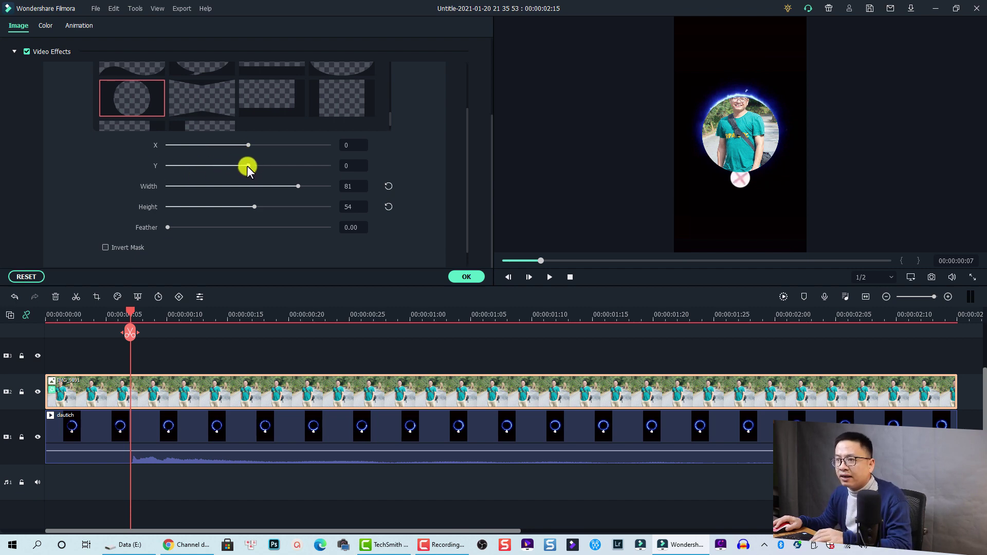
Step: Set the mask's Y offset to 70 and move the photo down so the circle covers the glowing ring
mouse_move(248, 167)
mouse_down()
mouse_move(240, 162)
mouse_move(258, 166)
mouse_up()
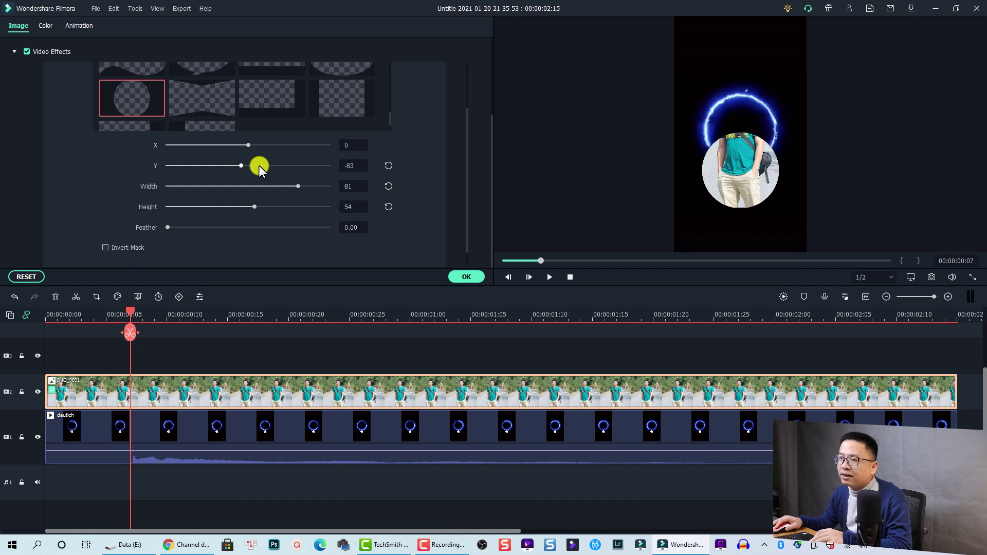
click(259, 165)
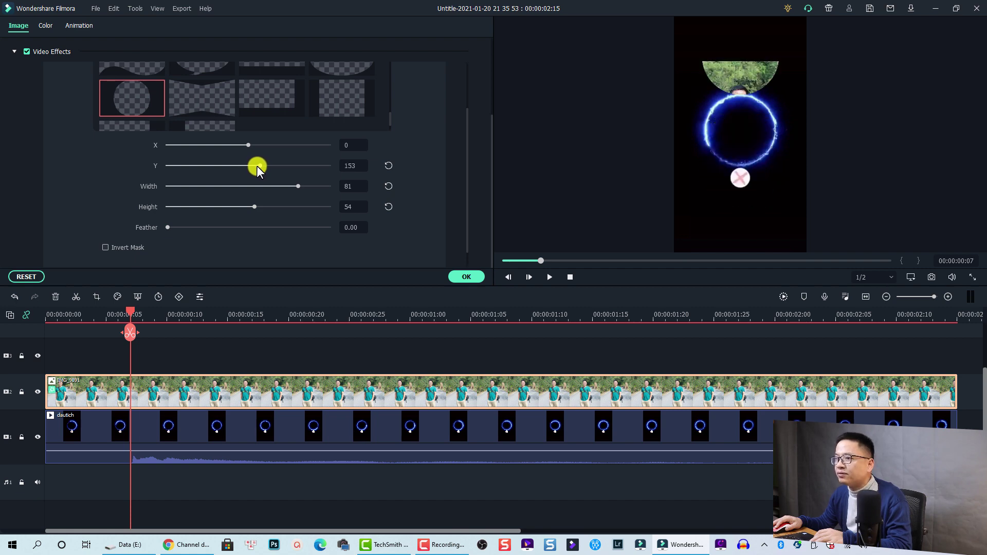
drag(257, 166, 252, 166)
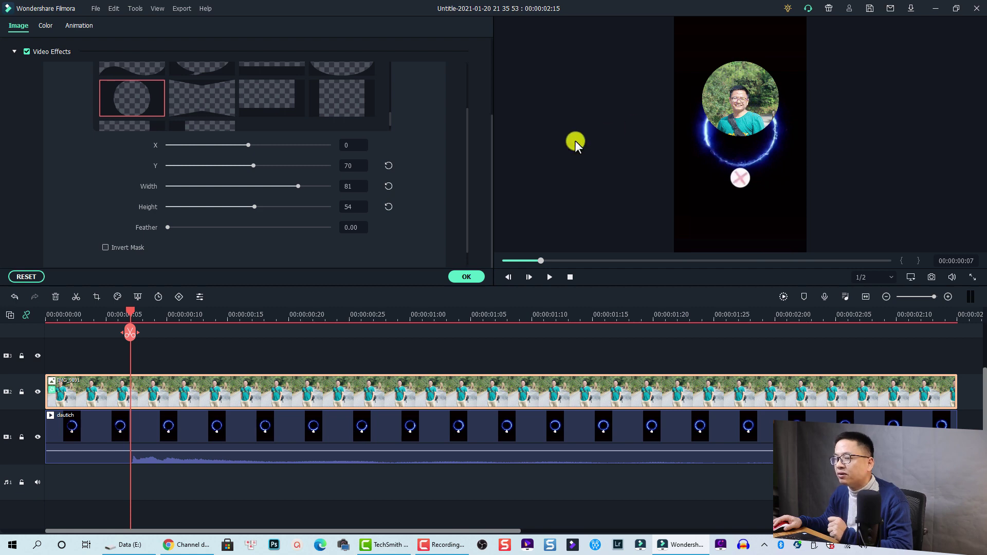
click(742, 106)
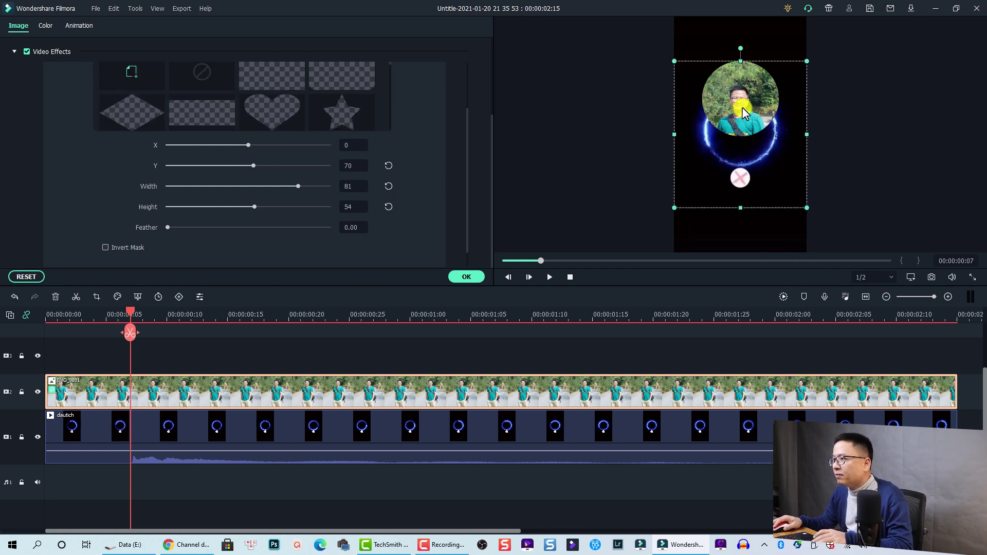
drag(740, 103, 738, 135)
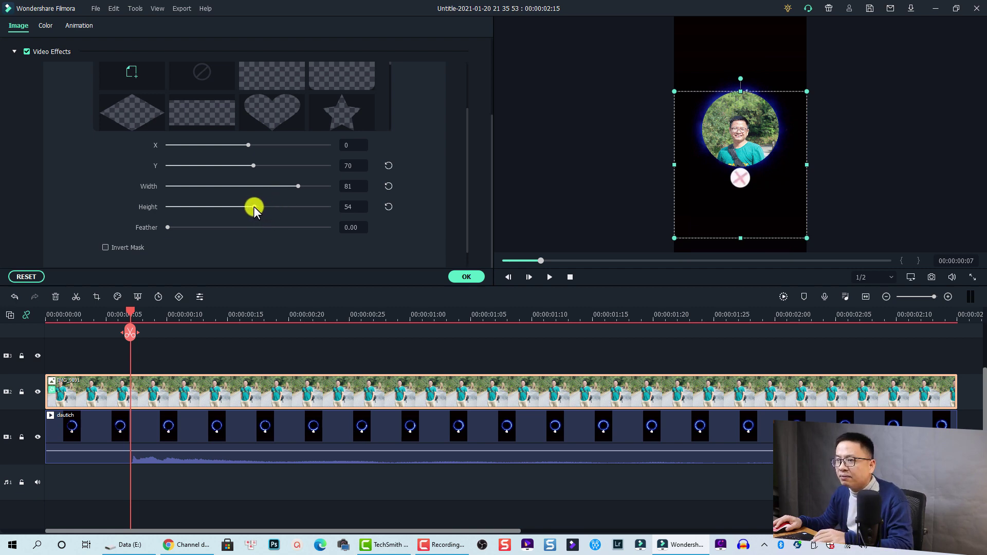
Step: Set the mask height to 52, scale the photo down slightly and recentre it inside the ring
drag(254, 206, 250, 206)
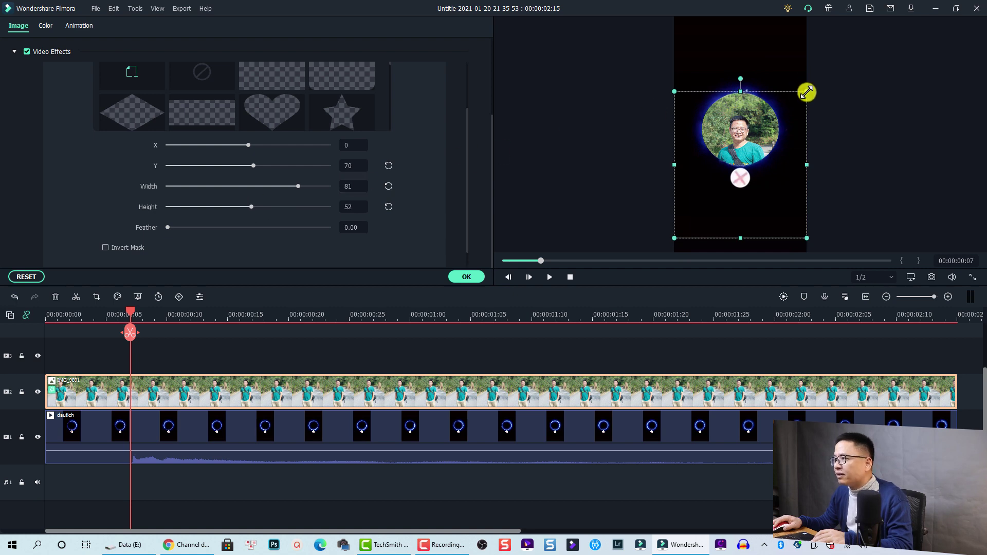
drag(806, 92, 793, 95)
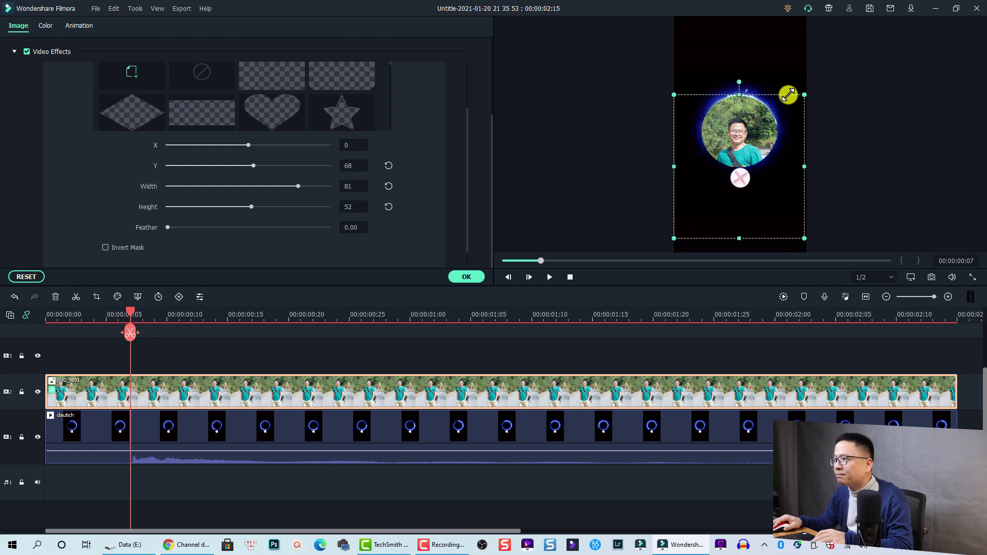
drag(787, 97, 786, 99)
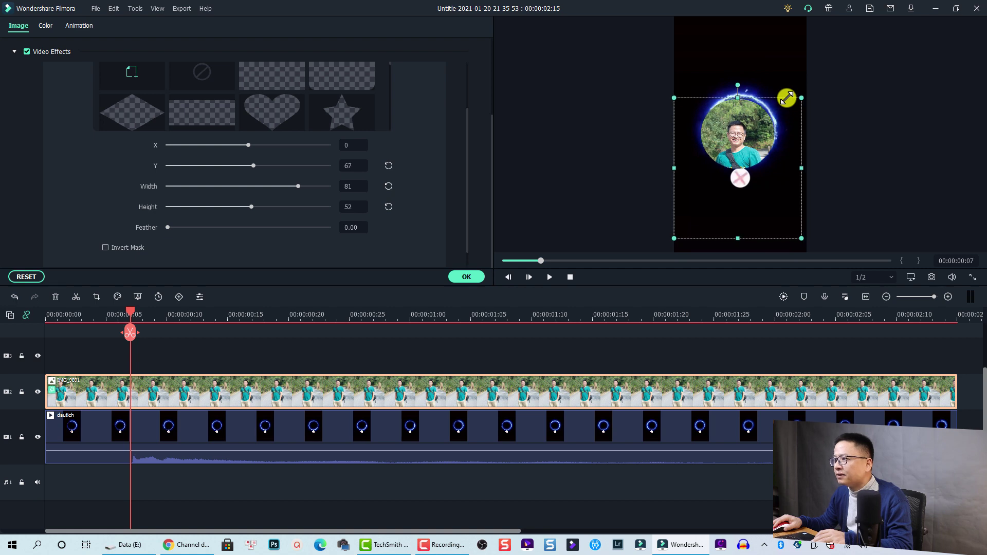
drag(738, 149, 739, 138)
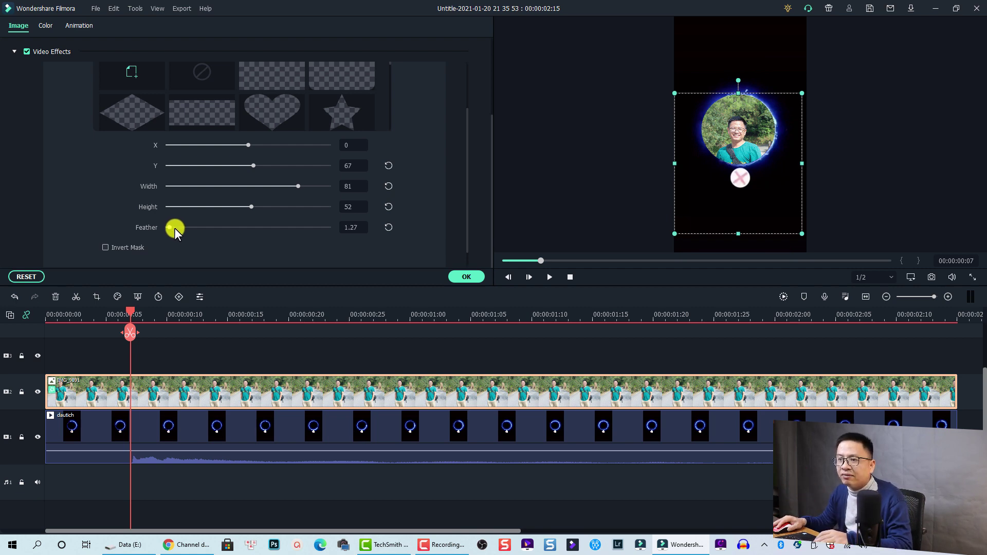
Step: Set the mask's feather to 34.08 and preview the video from the start to about 00:00:01:18
drag(195, 230, 221, 230)
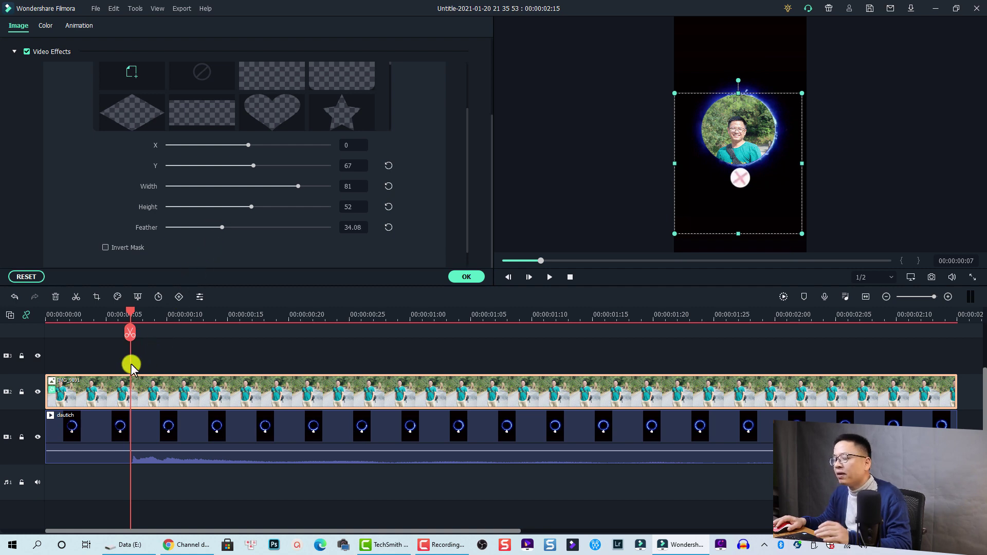
click(63, 325)
click(48, 317)
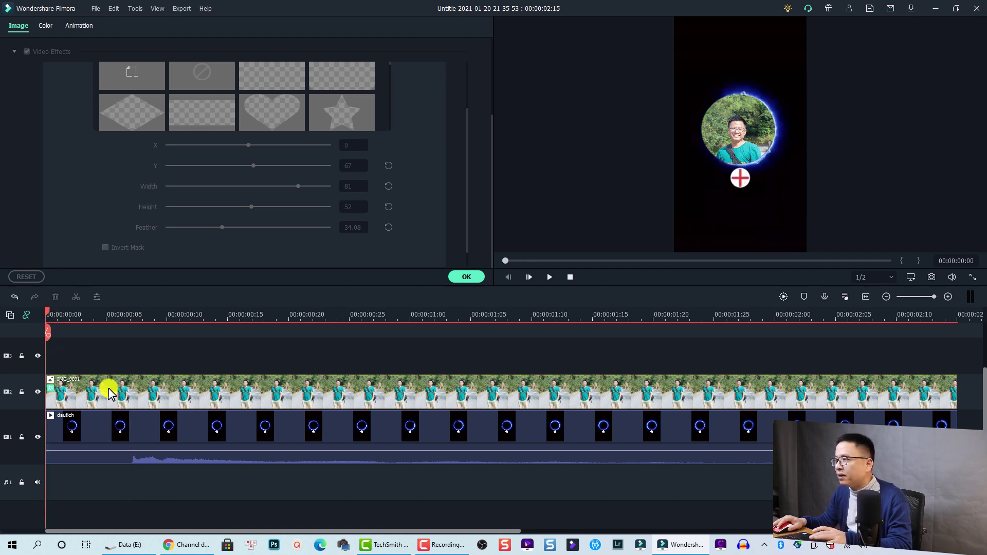
key(space)
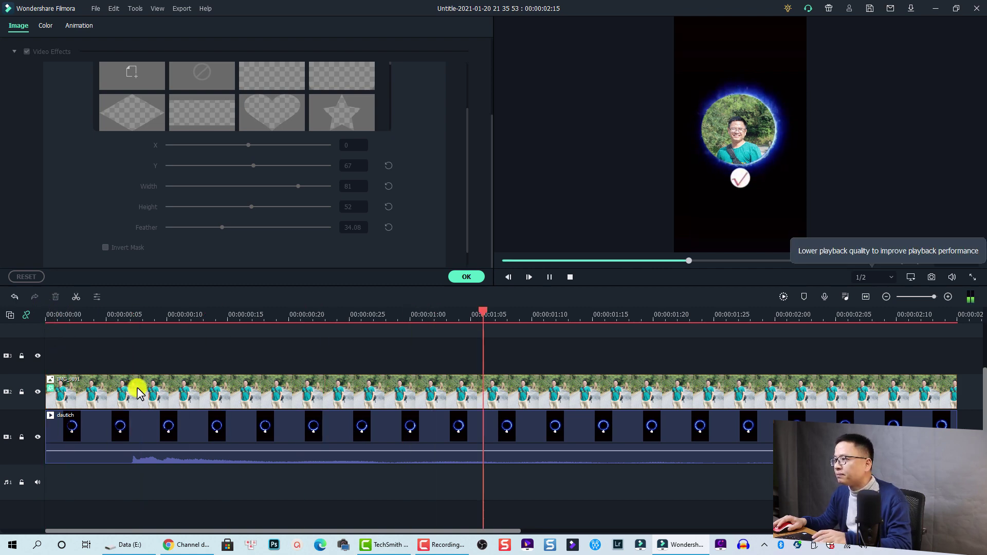
key(space)
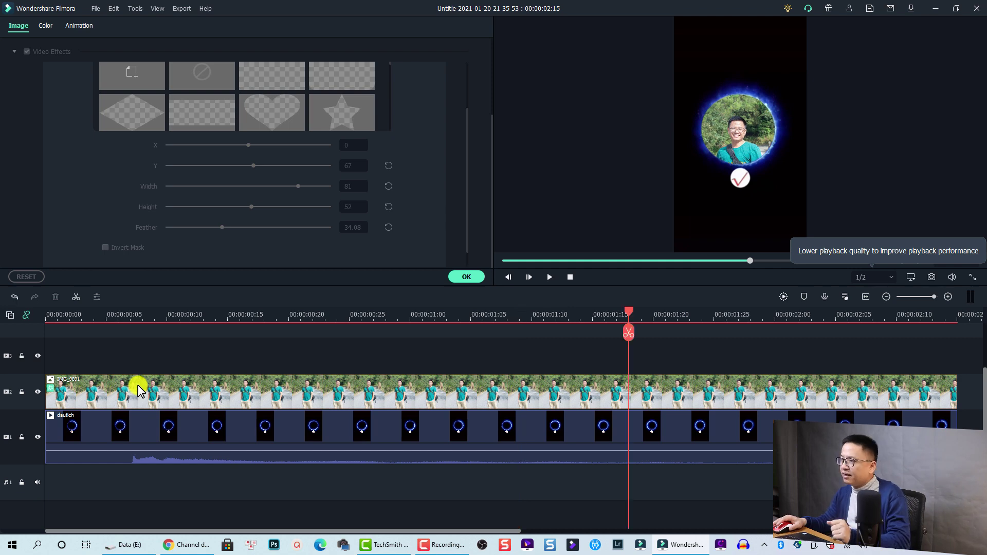
Step: Shrink the masked photo slightly from its lower-left corner to fit the ring, and deselect the clip
click(726, 137)
click(745, 121)
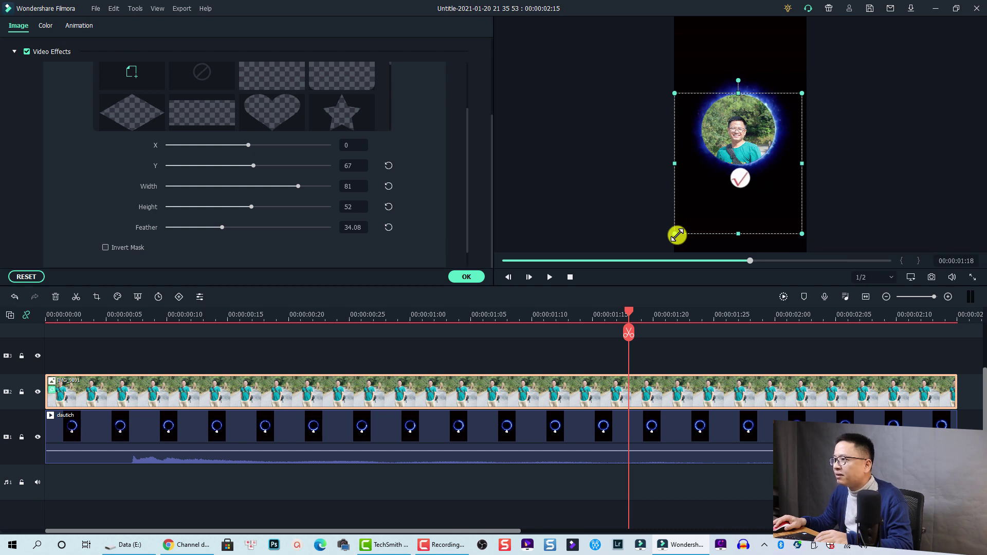
drag(678, 232, 680, 232)
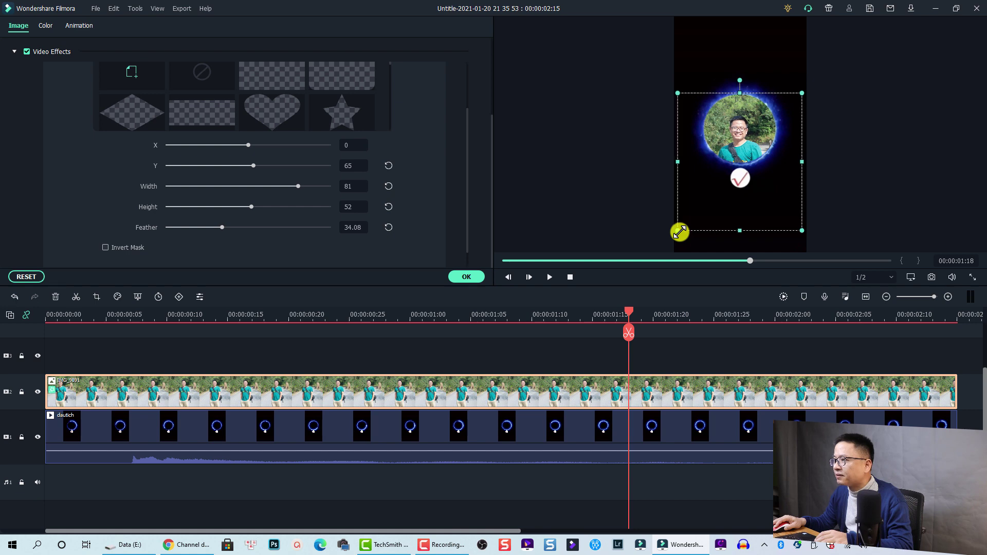
click(427, 371)
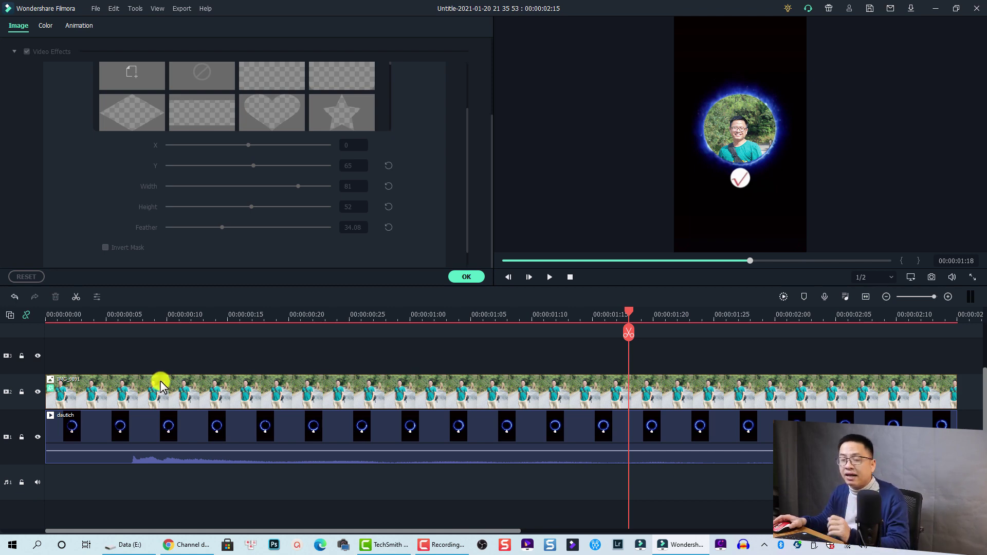
Step: Add a custom animation keyframe at the start of the photo clip with scale 0%, rotation 229.76° and opacity 0%
click(49, 318)
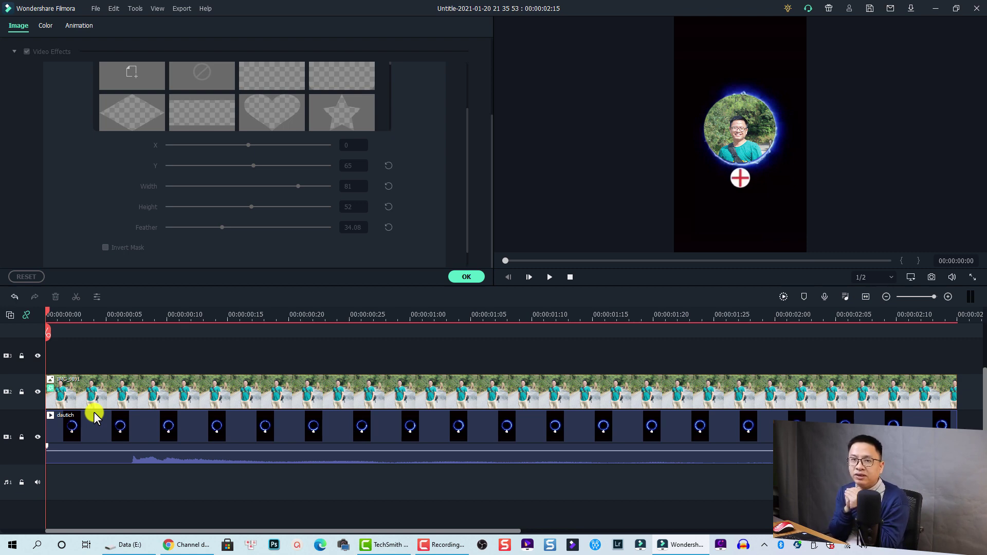
click(142, 315)
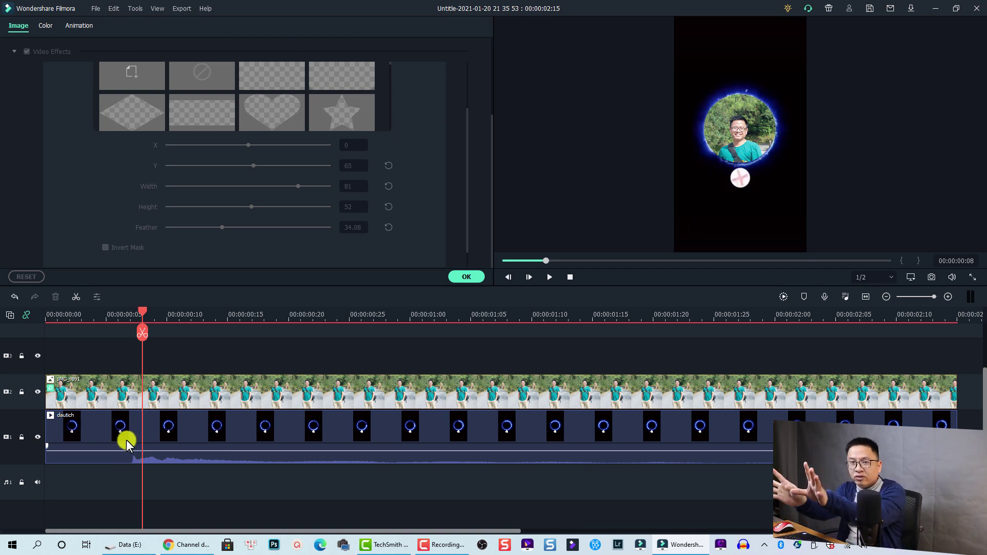
click(121, 395)
key(Home)
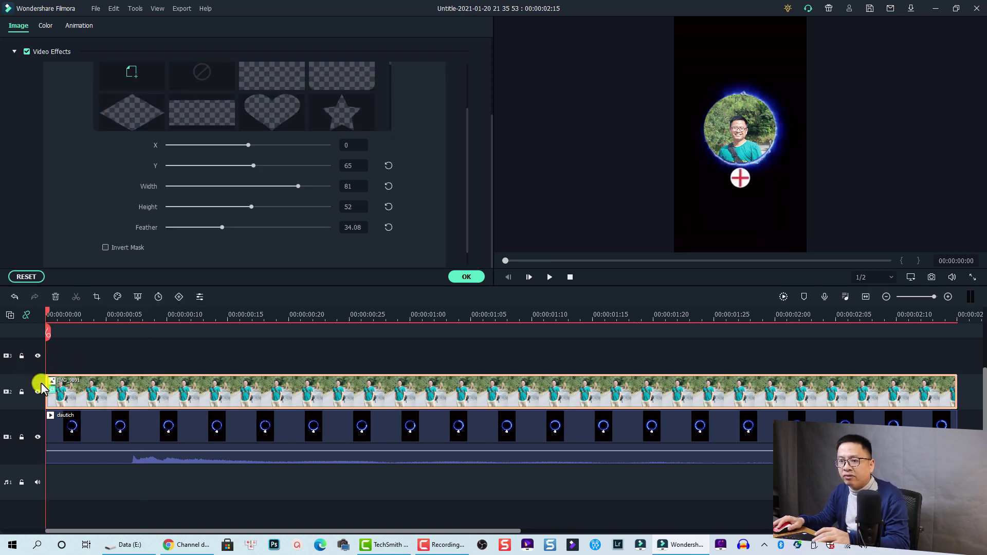
click(179, 297)
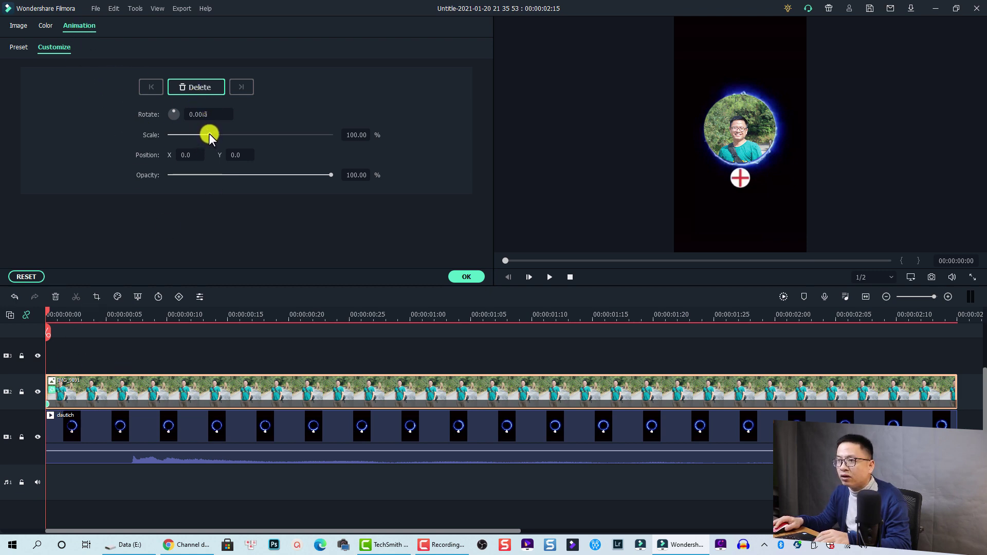
drag(209, 134, 162, 134)
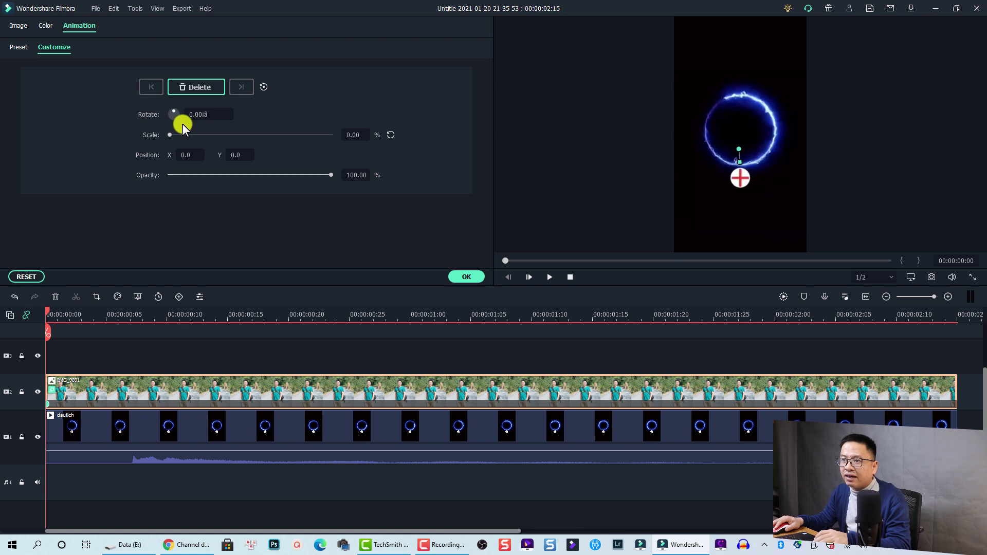
drag(182, 123, 166, 119)
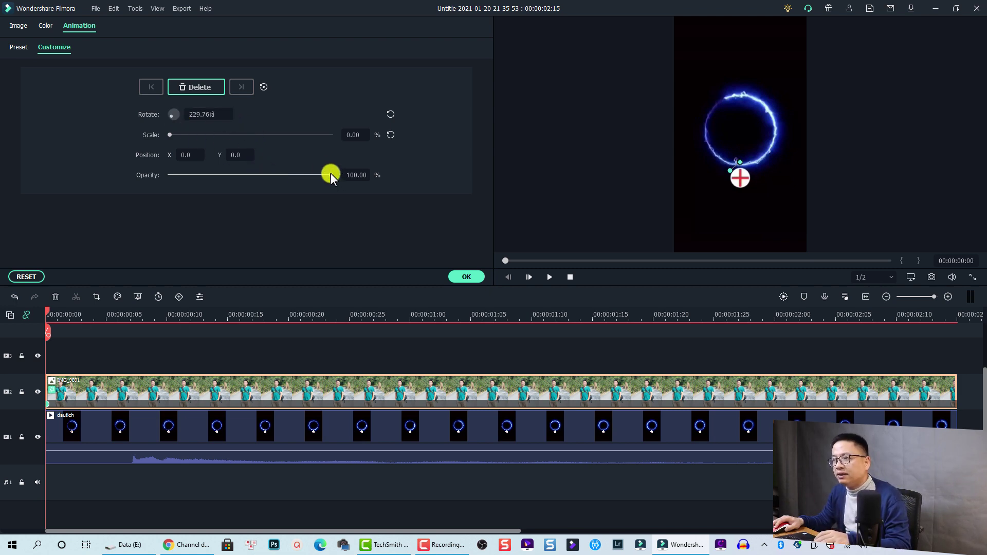
drag(330, 172, 289, 175)
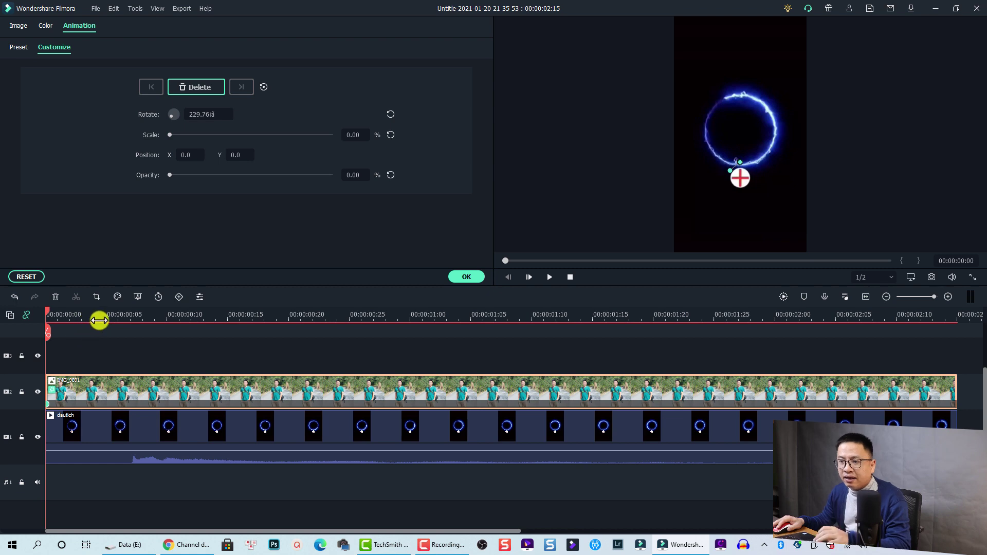
Step: Add a second animation keyframe to the photo at 00:00:00:07 with scale 100%, rotation 0° and opacity 100%
mouse_move(124, 321)
mouse_down()
mouse_move(121, 308)
mouse_move(135, 316)
mouse_up()
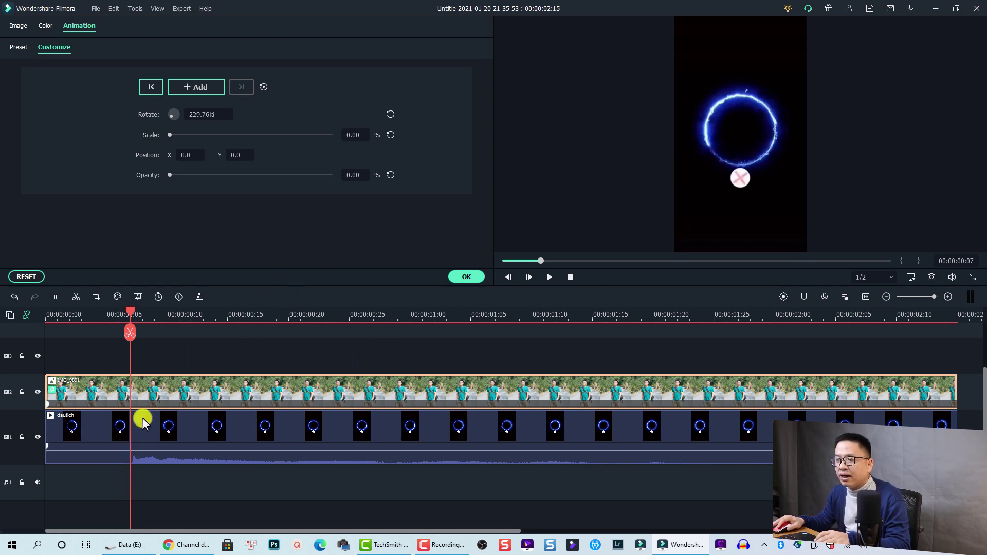
click(45, 405)
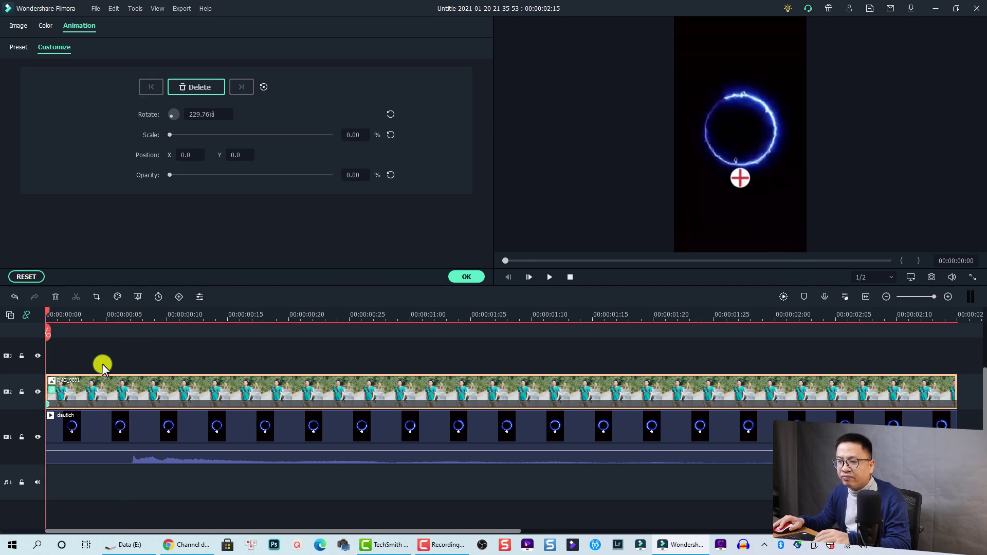
click(131, 316)
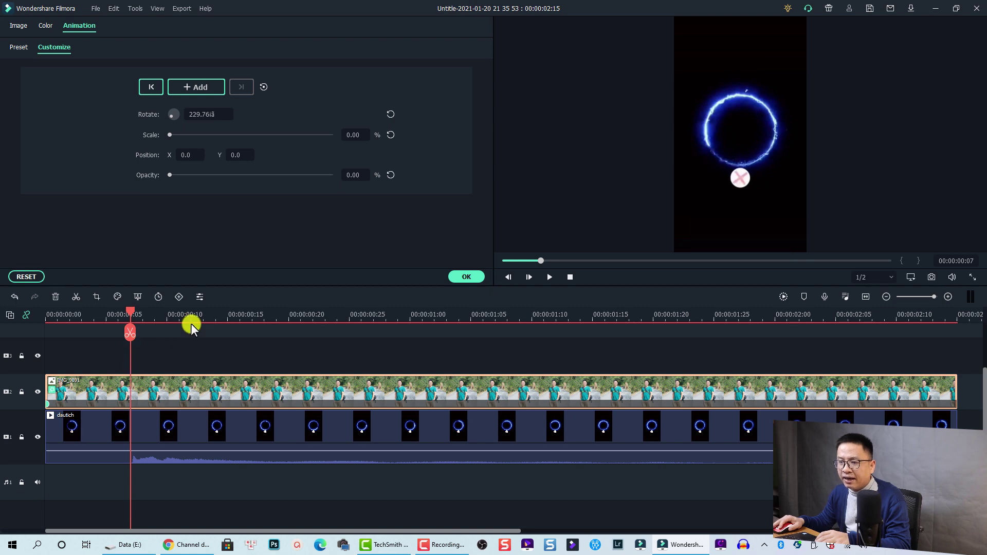
click(391, 135)
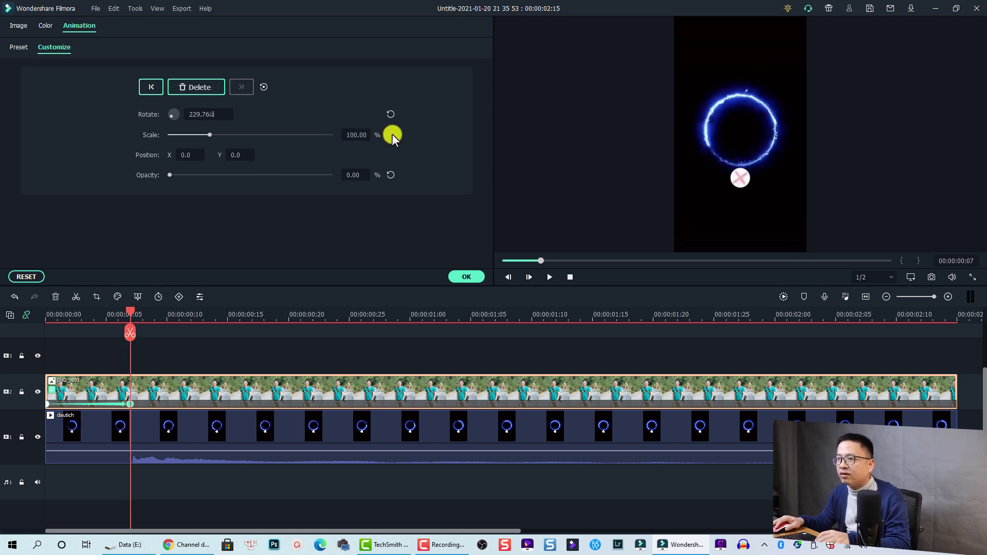
double_click(198, 114)
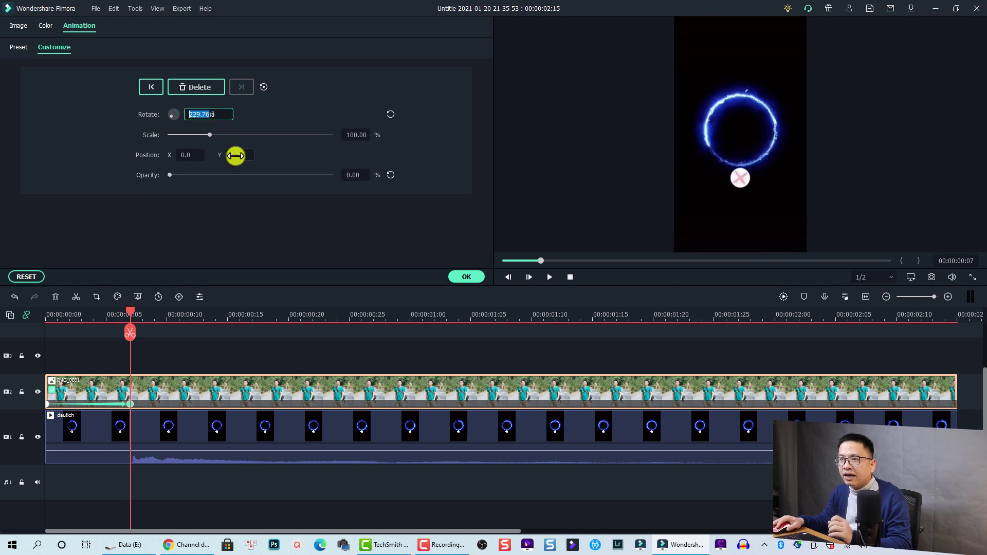
text(0)
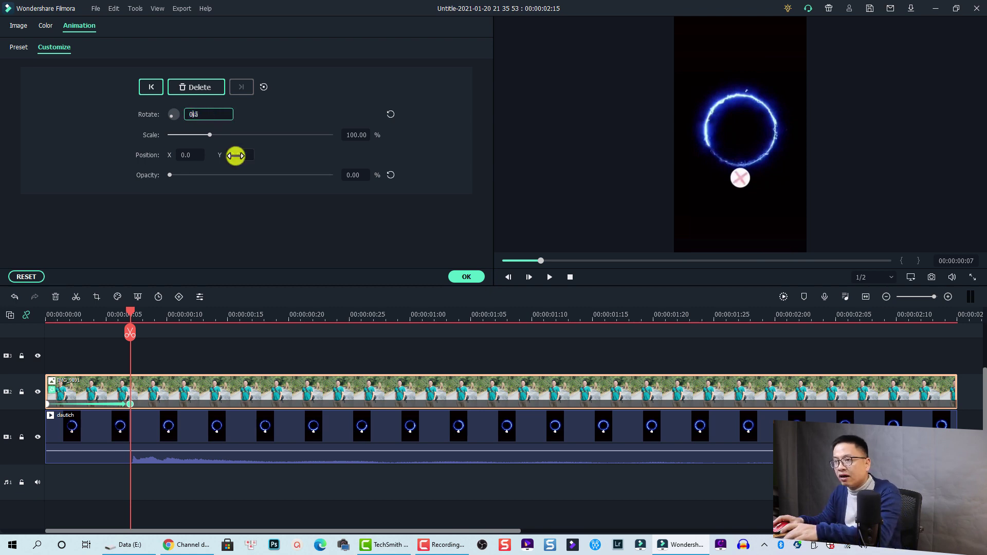
click(390, 175)
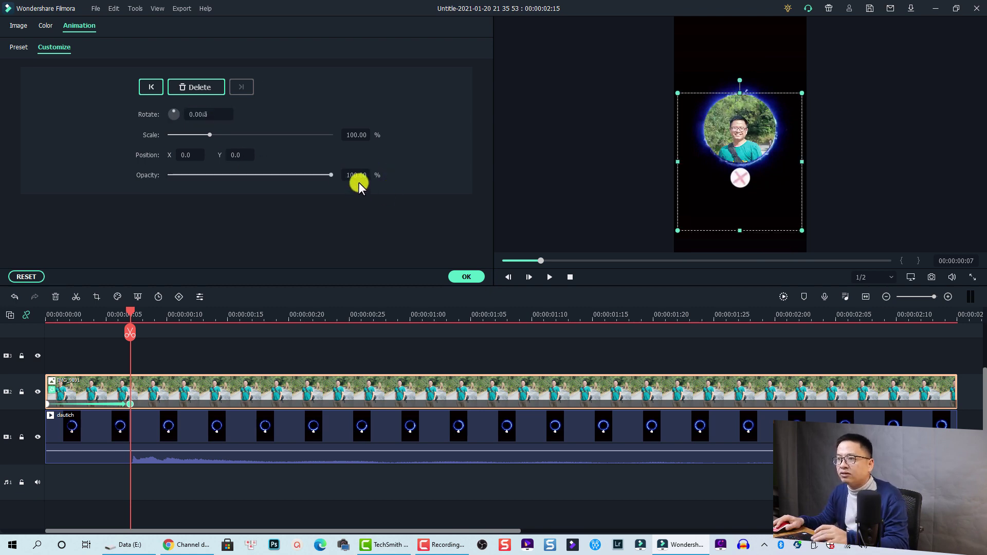
Step: Preview the photo's keyframed entrance from the start of the timeline and accept the animation settings
click(48, 316)
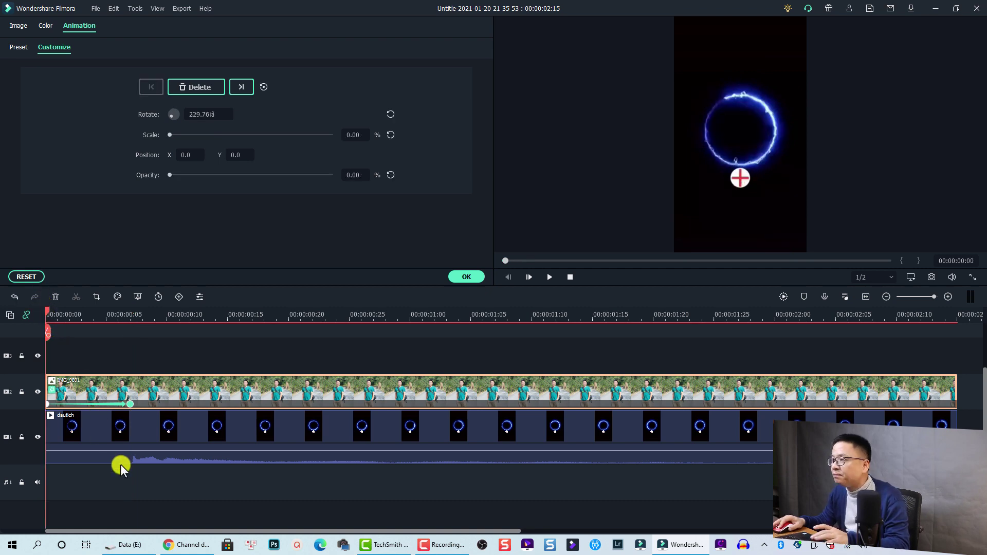
key(space)
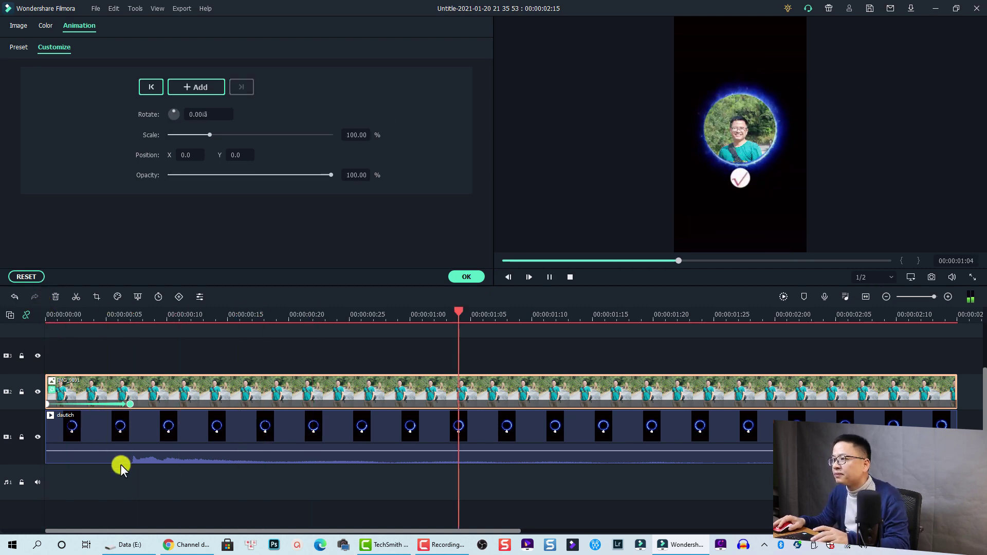
click(52, 319)
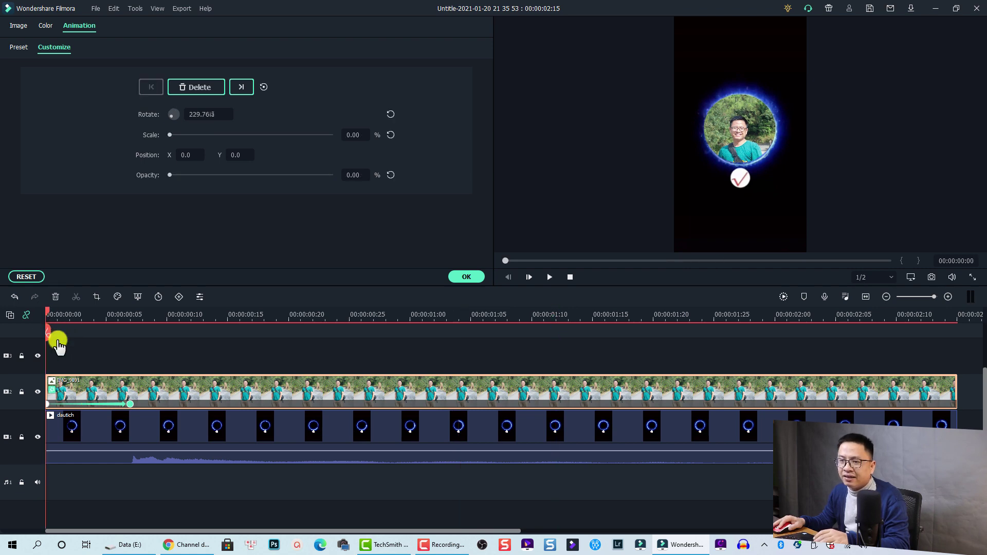
key(space)
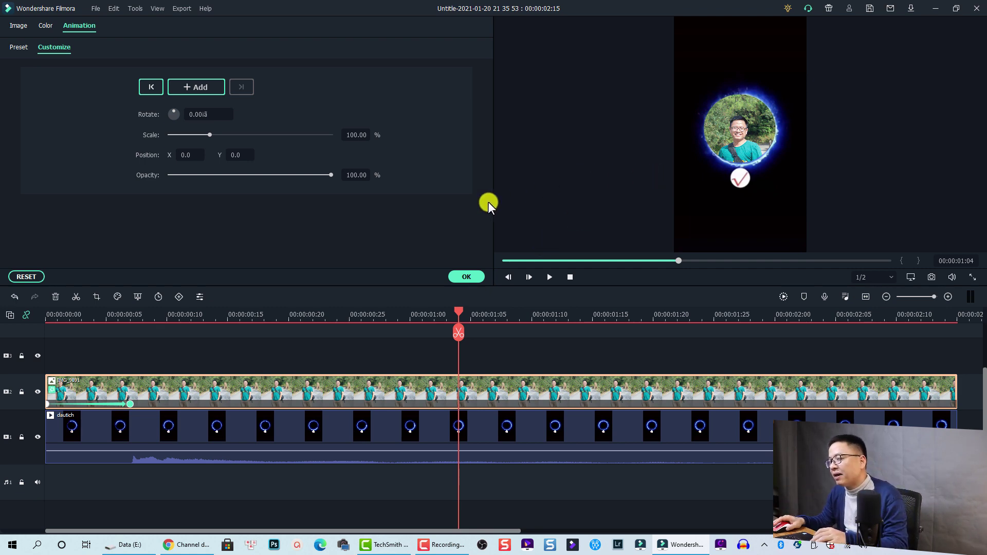
click(92, 321)
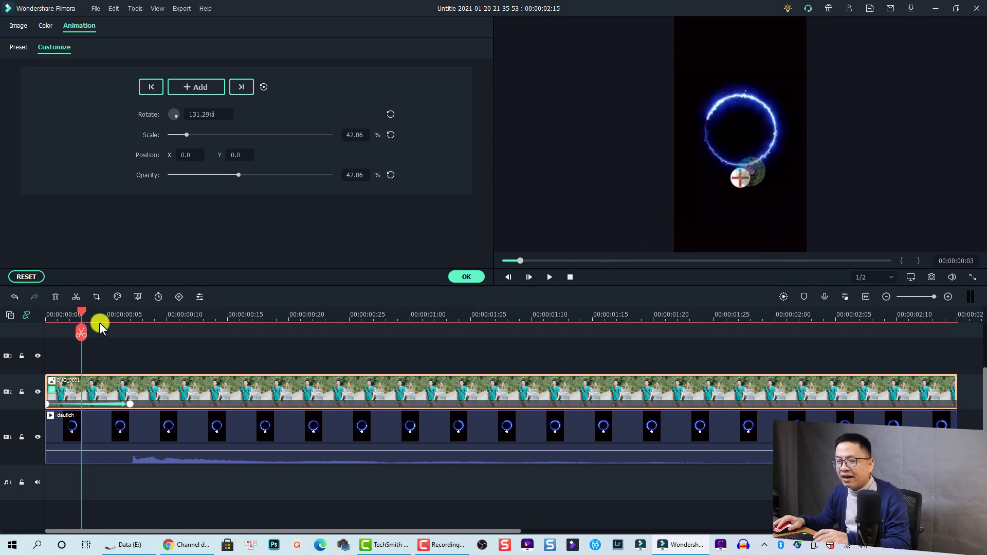
click(48, 318)
key(space)
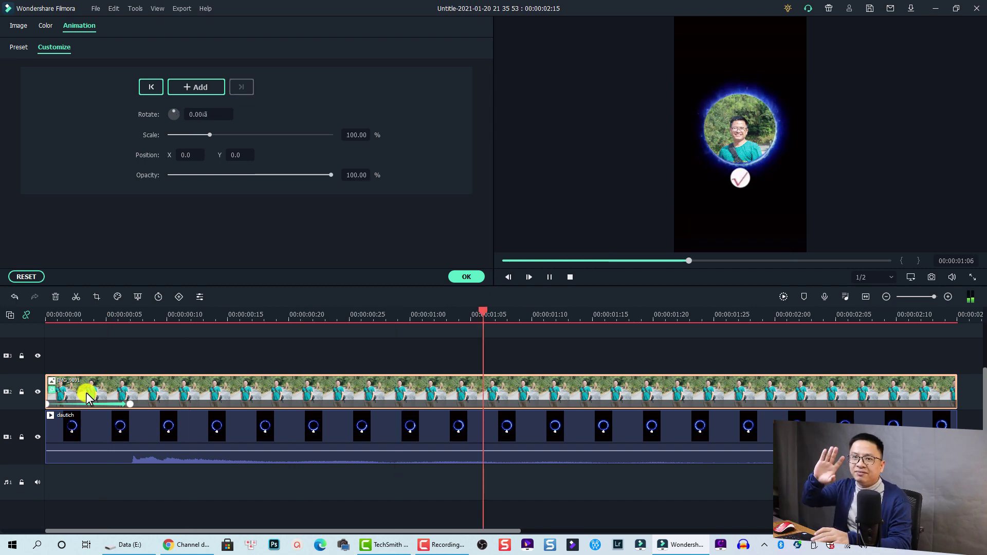
key(space)
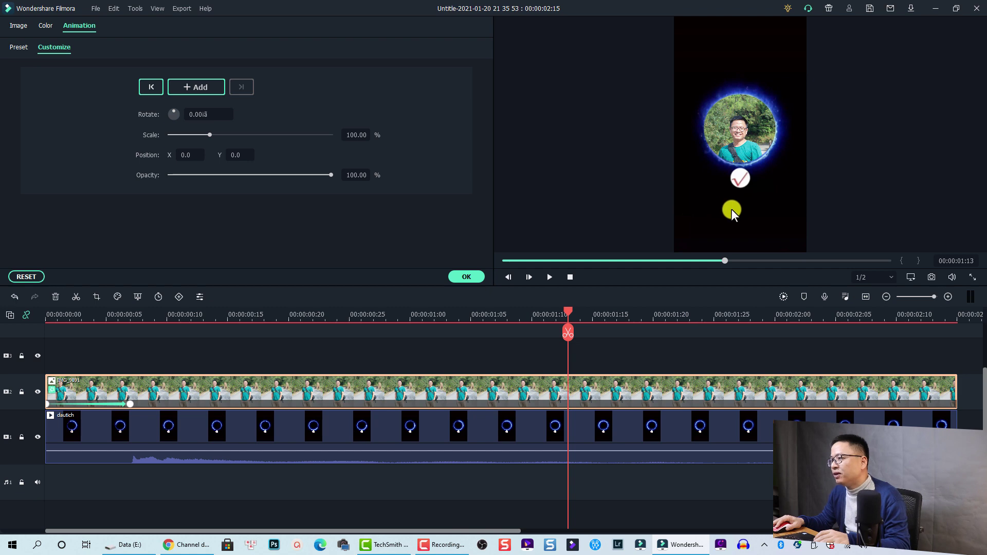
click(464, 277)
Step: Place a Default Title on the empty track above the photo, starting at 00:00:00:21
click(302, 318)
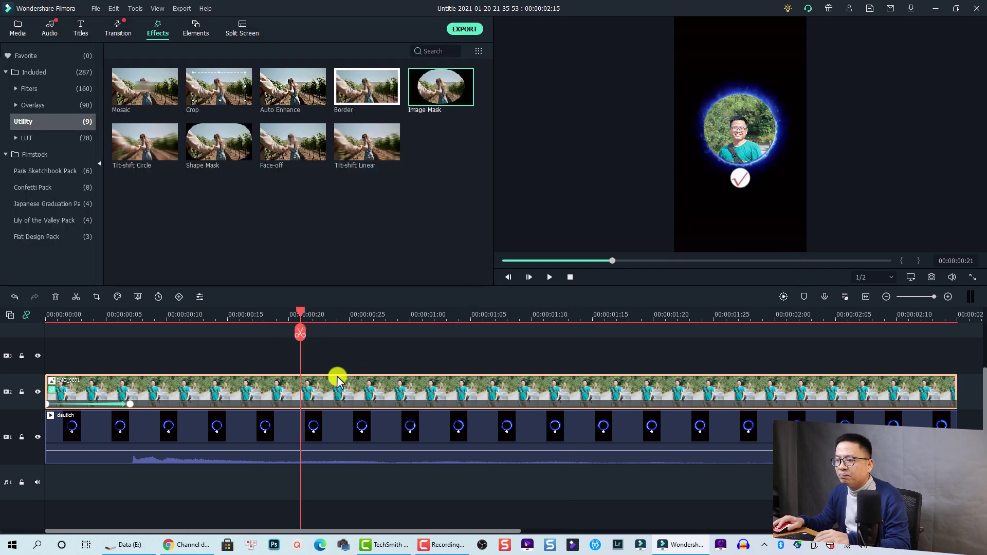
click(343, 353)
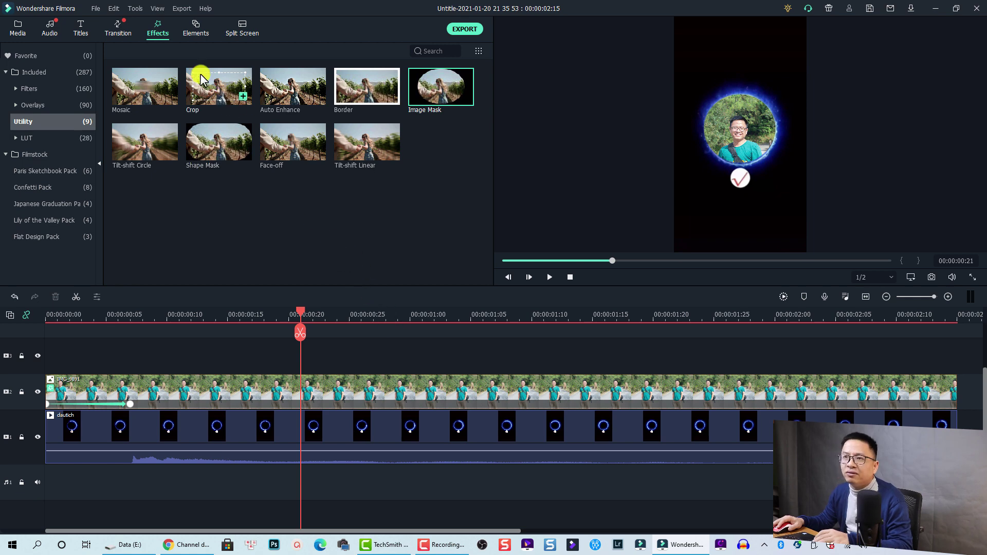
click(78, 33)
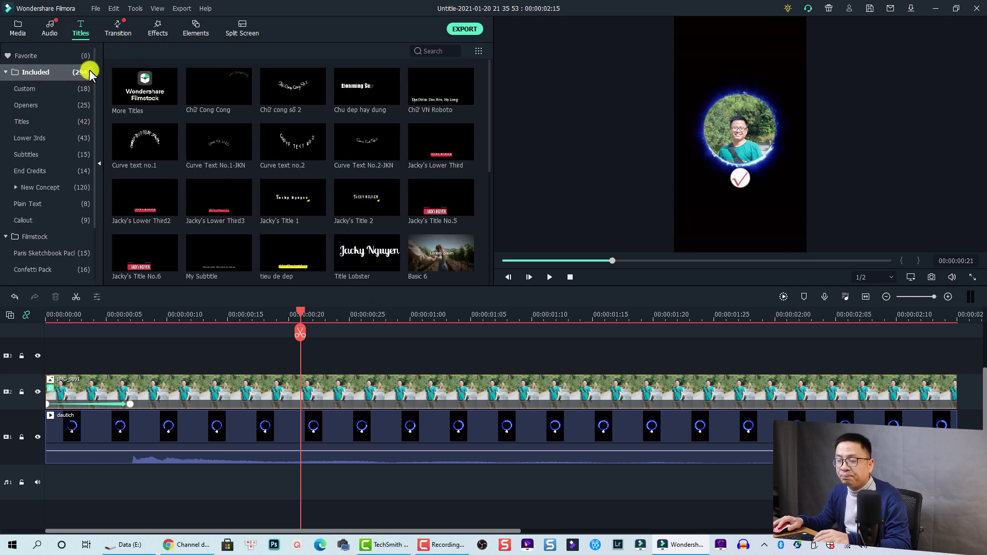
click(19, 123)
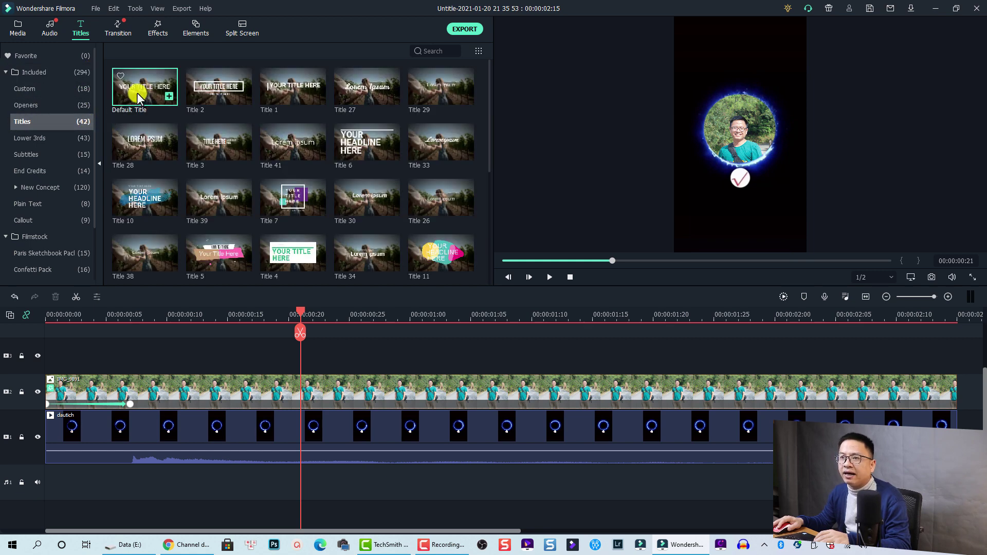
drag(139, 98, 300, 350)
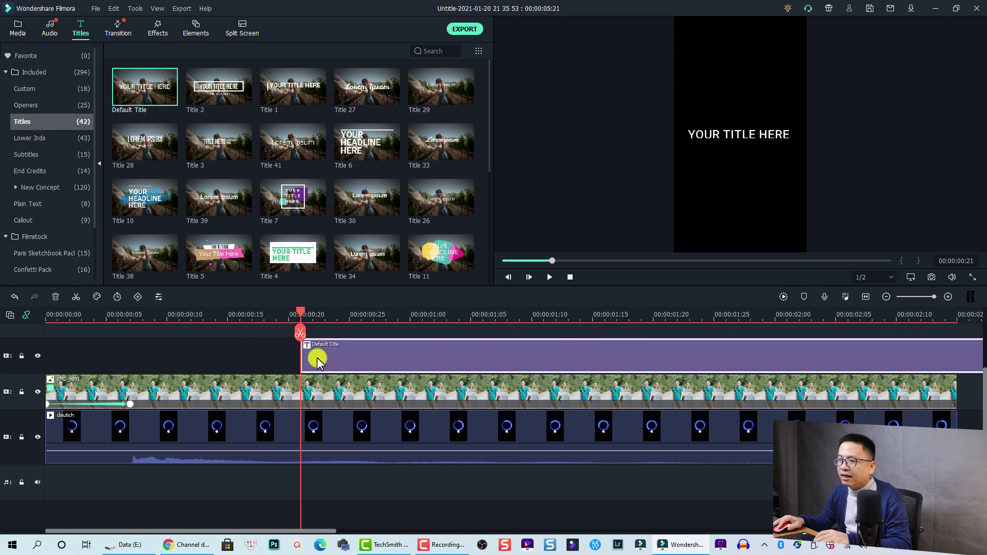
Step: Move the title text in the preview straight down so it sits centred below the check mark badge
key(space)
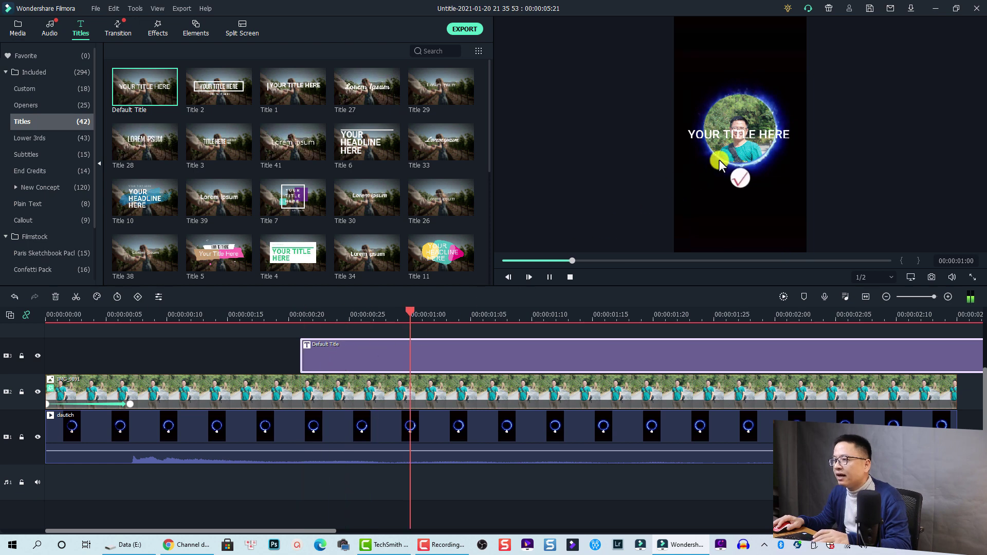
click(738, 136)
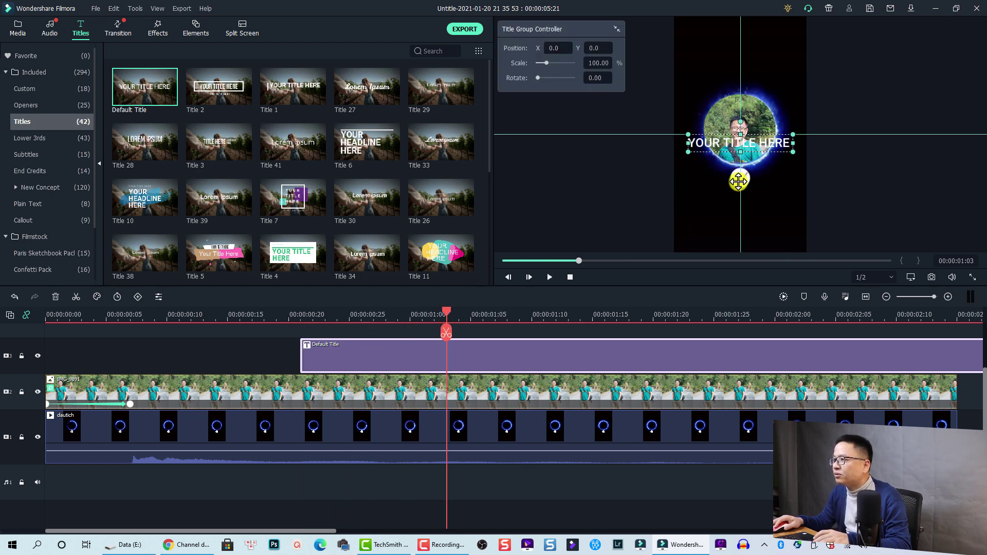
drag(738, 181, 738, 209)
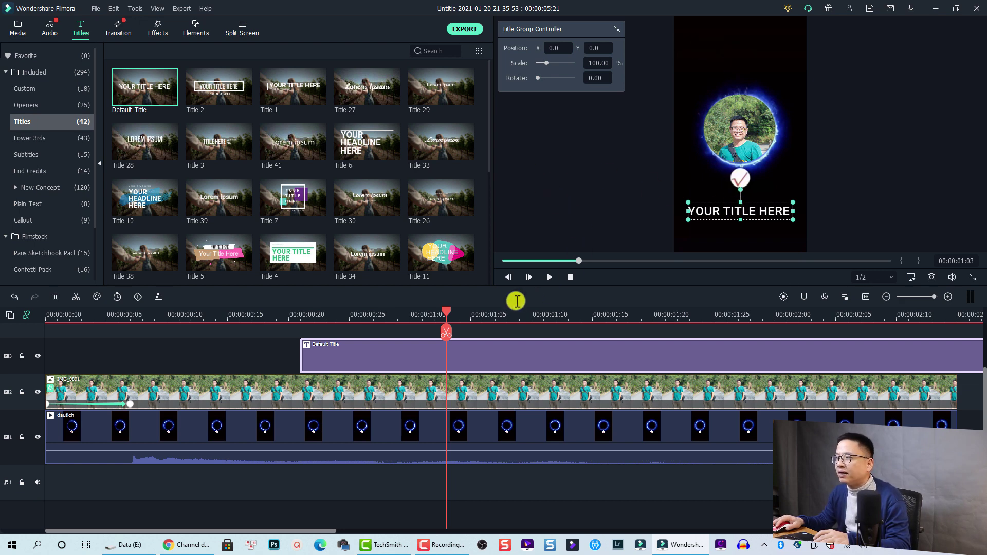
Step: Replace the title's placeholder text with "Theo Dõi Mình Nhé!"
double_click(410, 358)
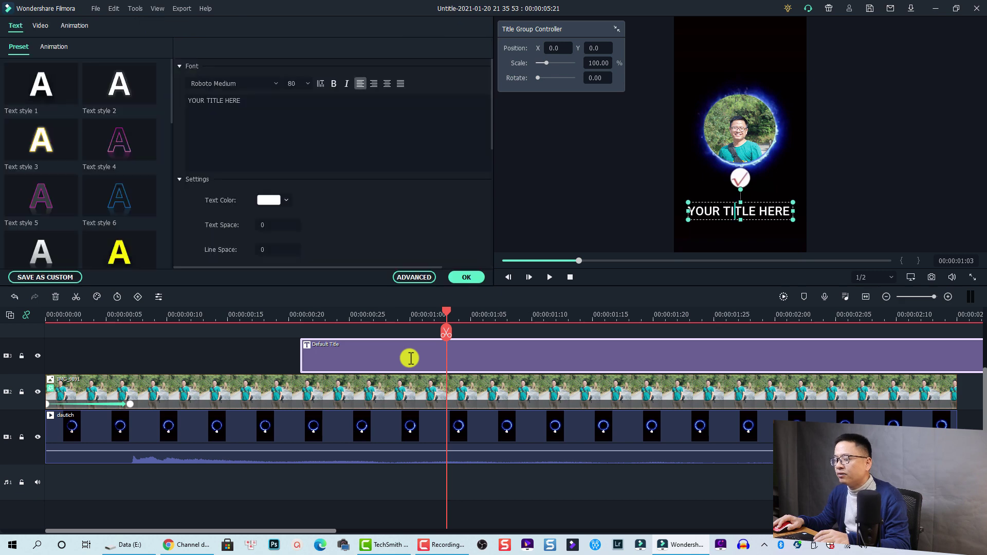
click(278, 126)
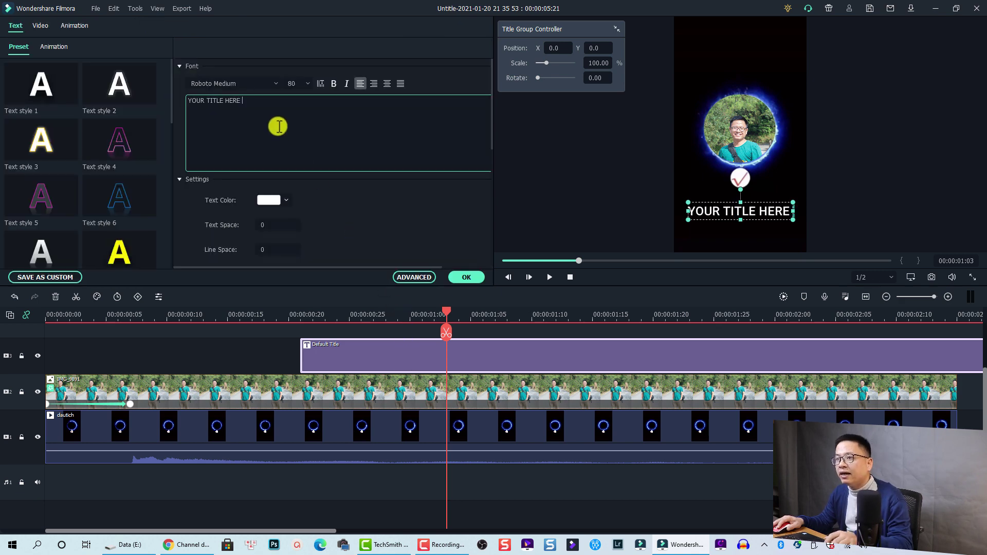
key(ctrl+a)
text(Theo Do)
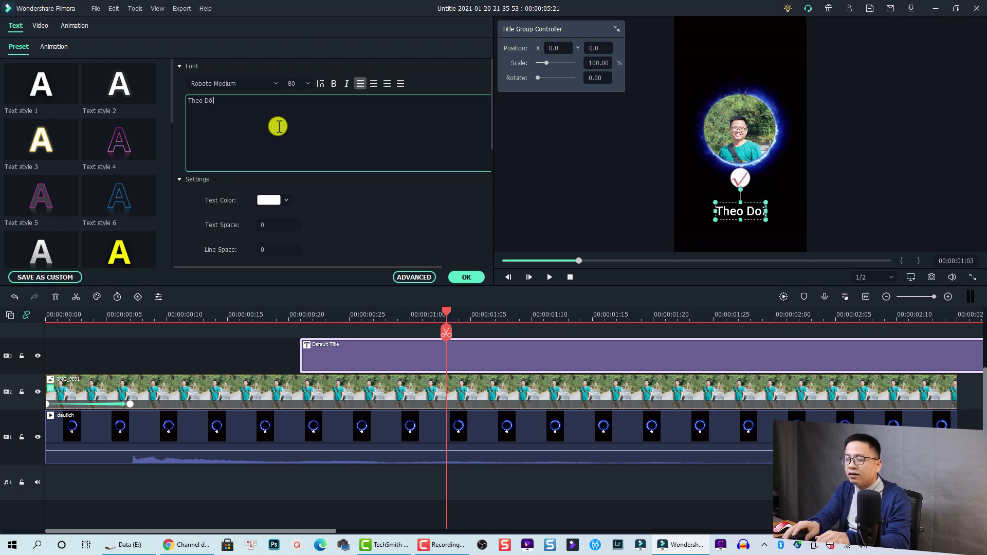
text(i Min)
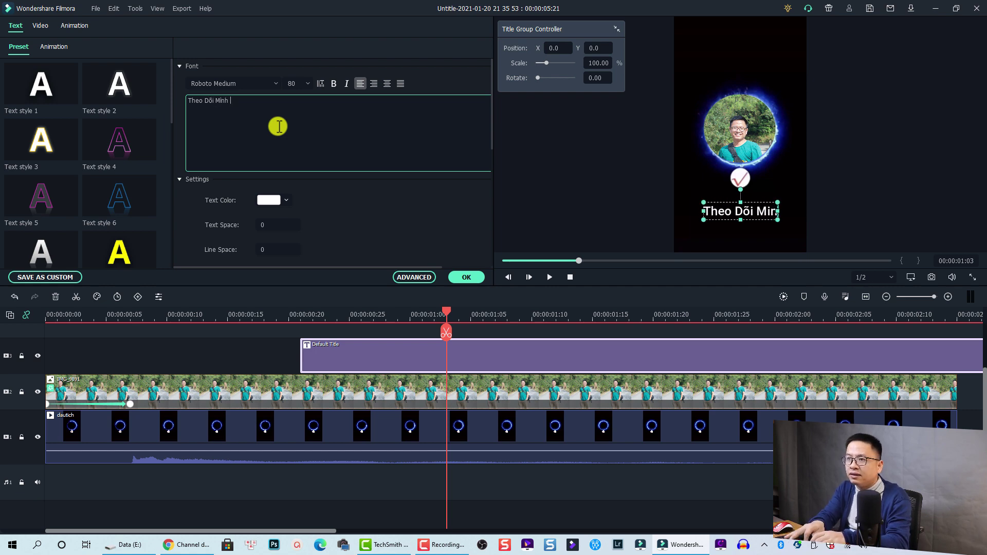
text(Nhé!)
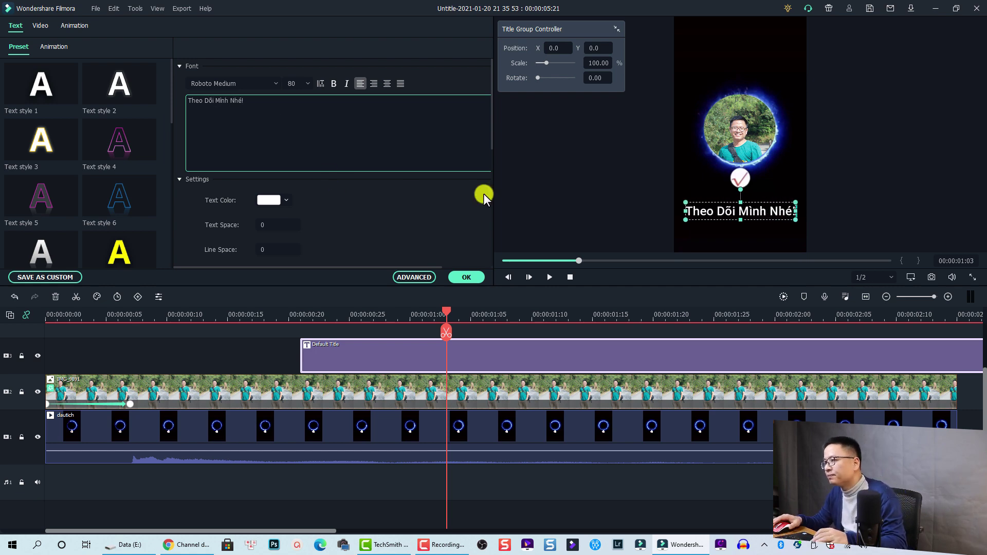
Step: Set the title's font size to 72
click(297, 82)
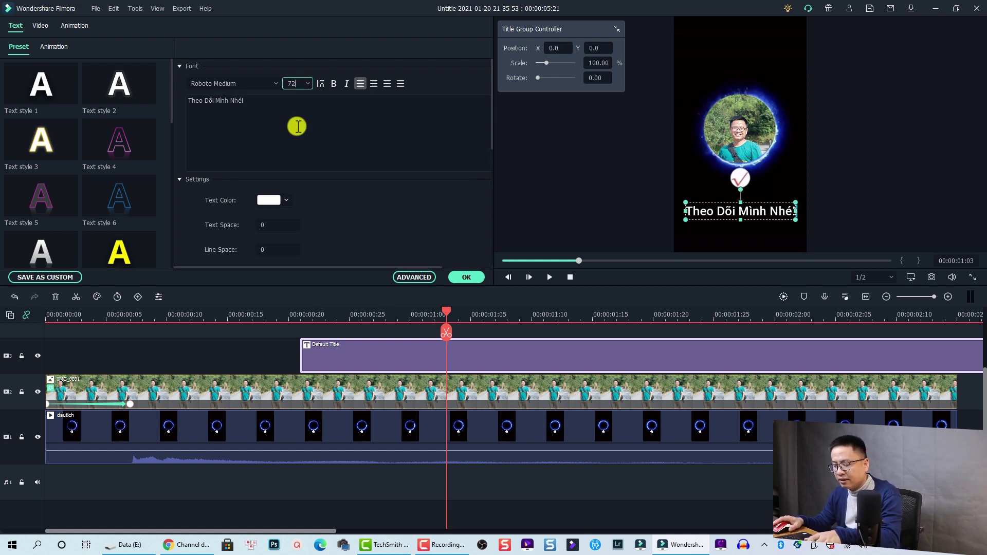
text(72)
key(Return)
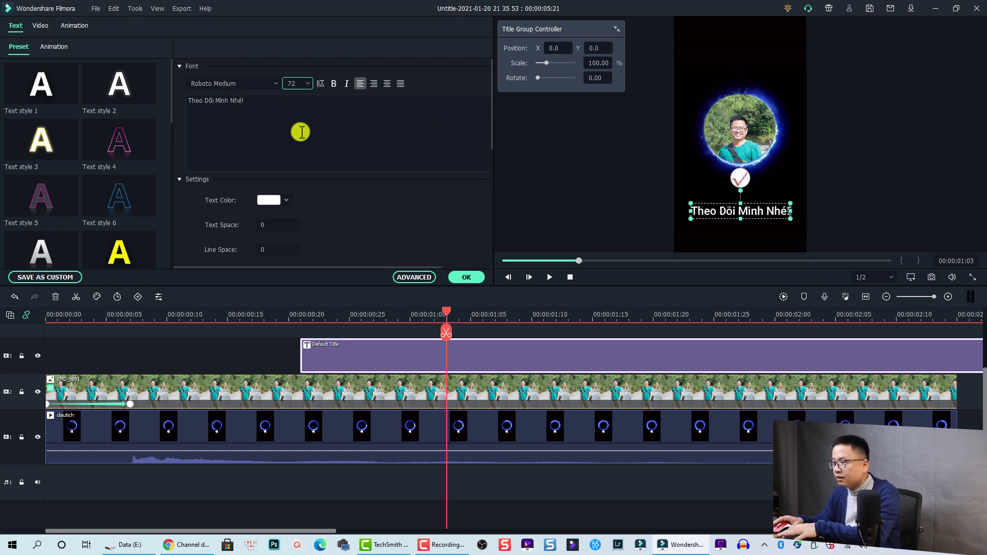
click(743, 213)
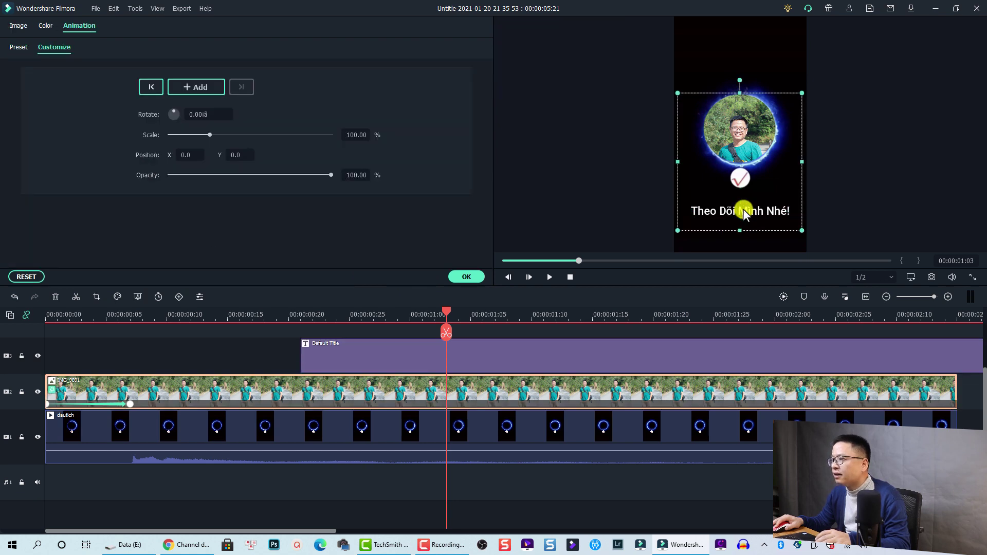
Step: Apply the Evaporate text animation to the title and accept the title settings
click(744, 213)
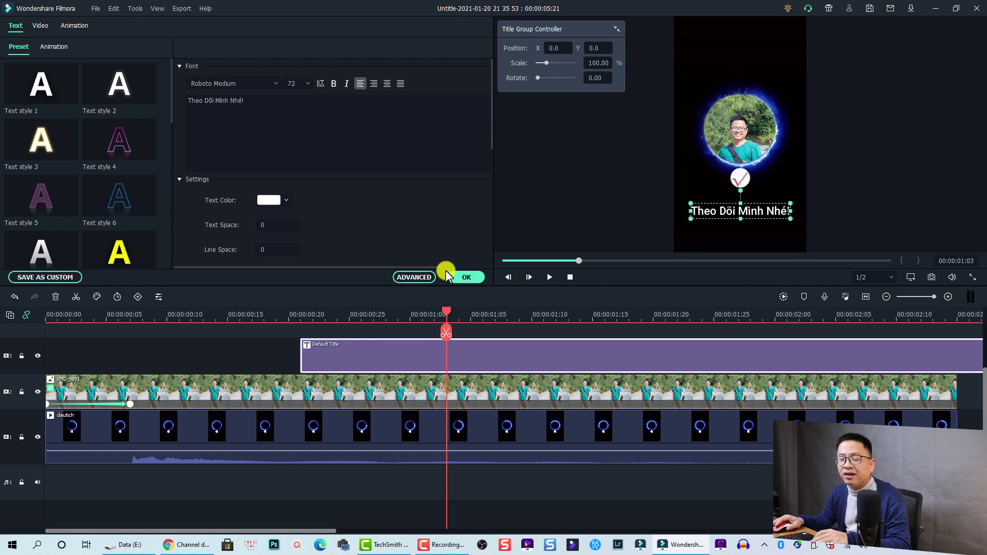
click(51, 47)
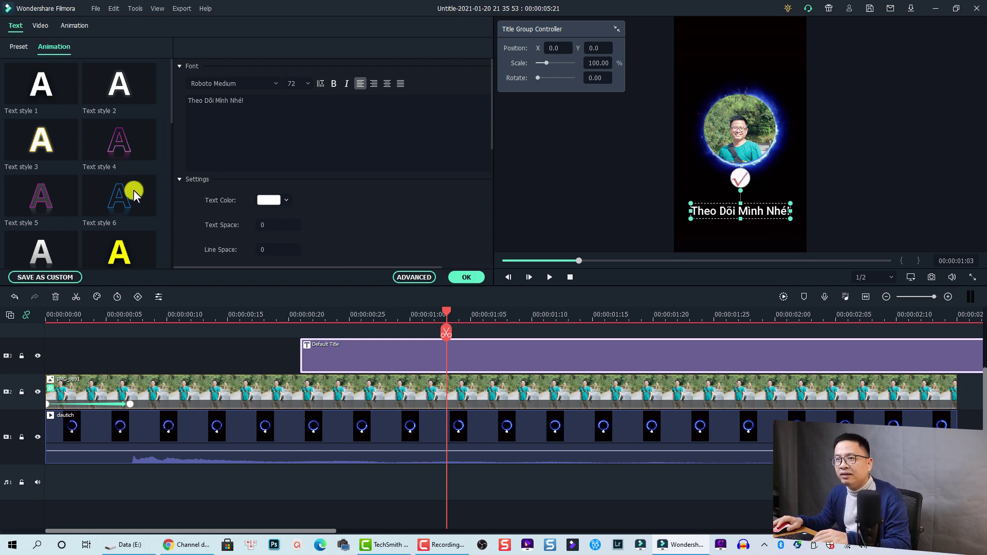
scroll(128, 188, down, 3)
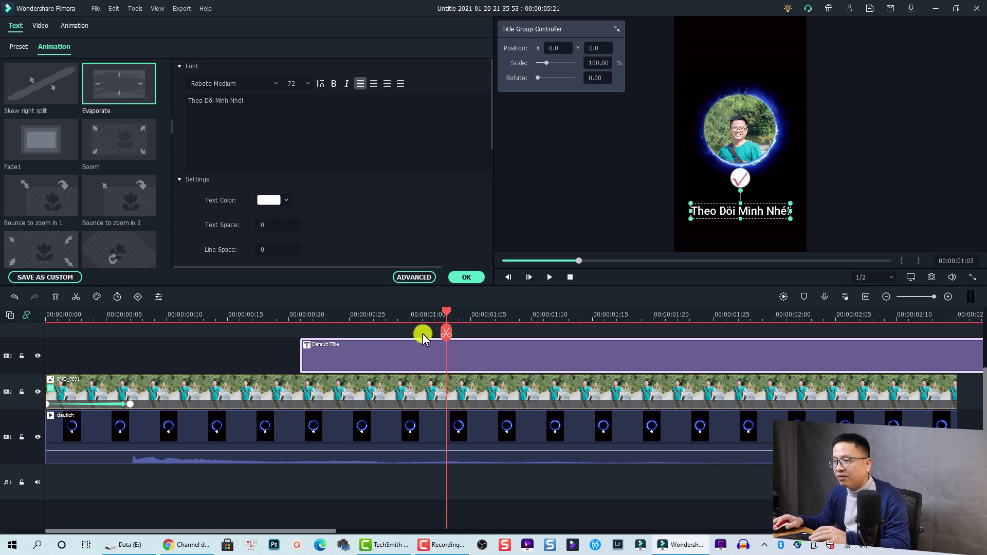
click(466, 277)
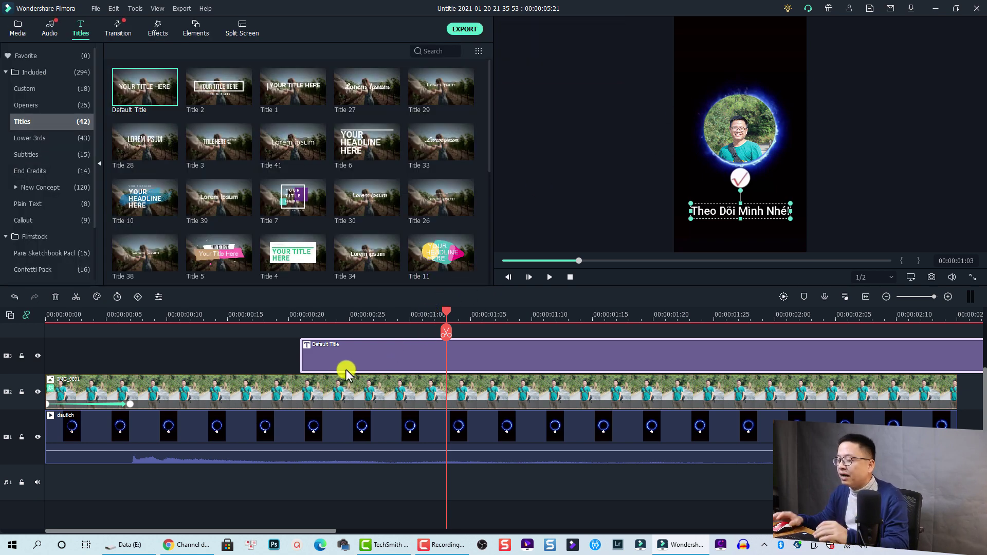
Step: Trim the title clip's end to line up with the end of the photo and dautich clips at 00:00:02:15
click(866, 297)
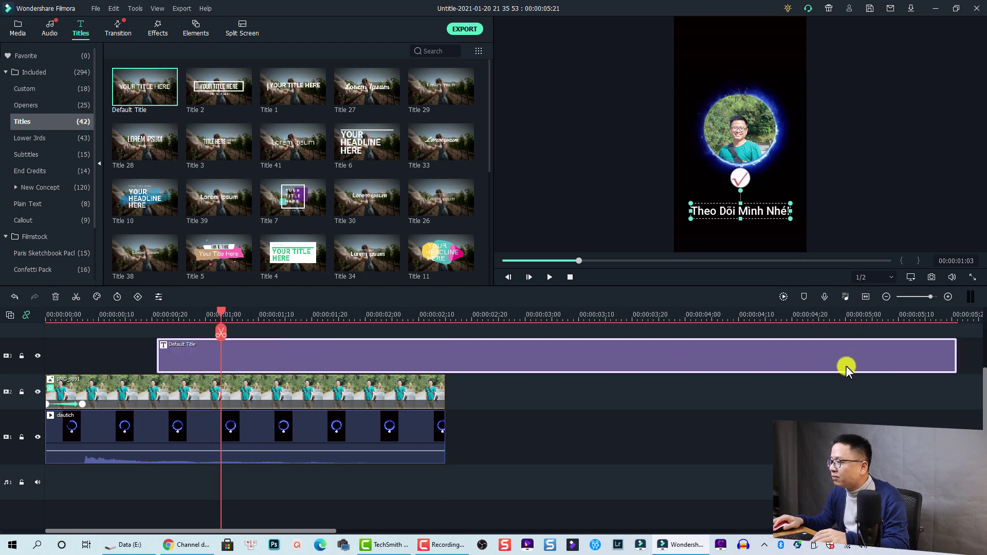
click(952, 355)
drag(956, 356, 445, 360)
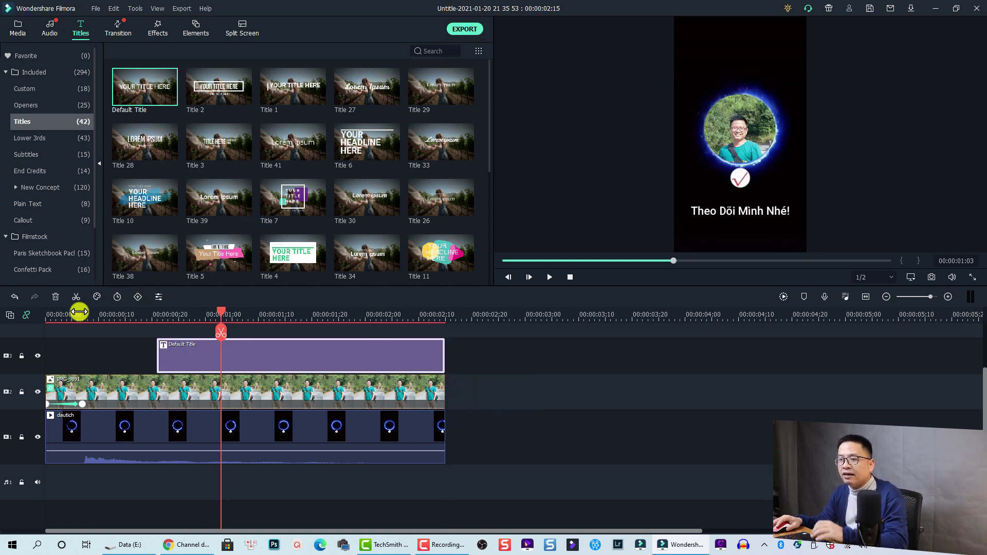
Step: Play the finished composition from the start to about 00:00:02:00 to check the photo and title
click(50, 316)
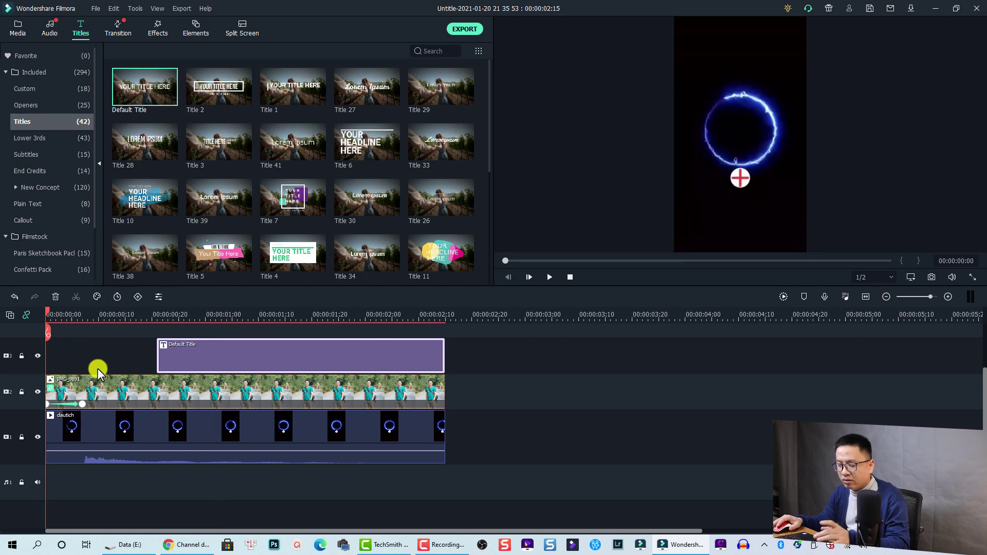
key(space)
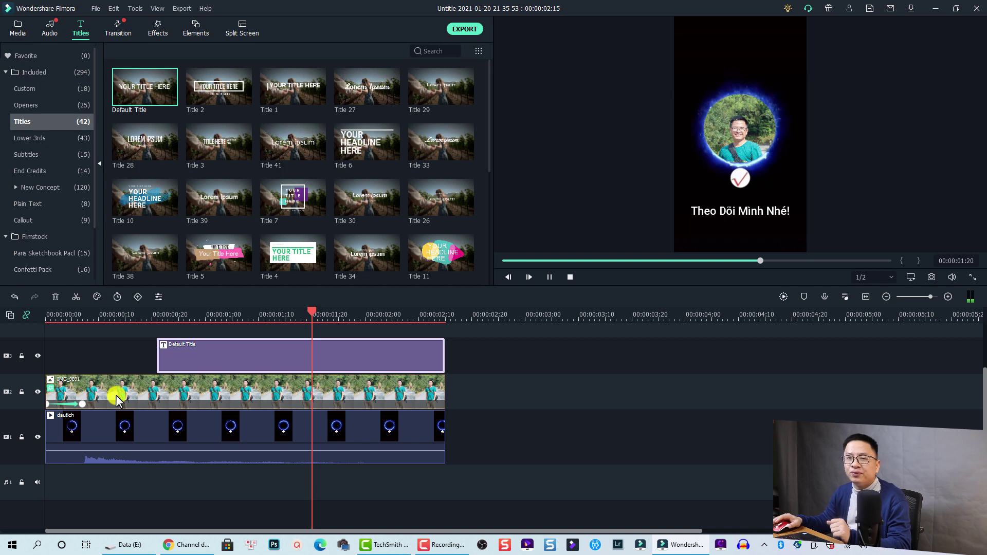
key(space)
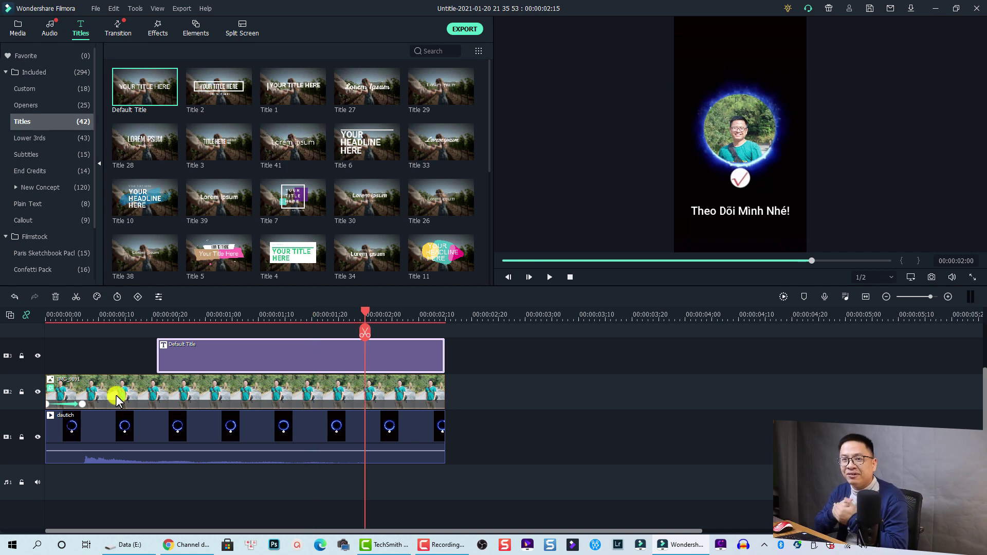